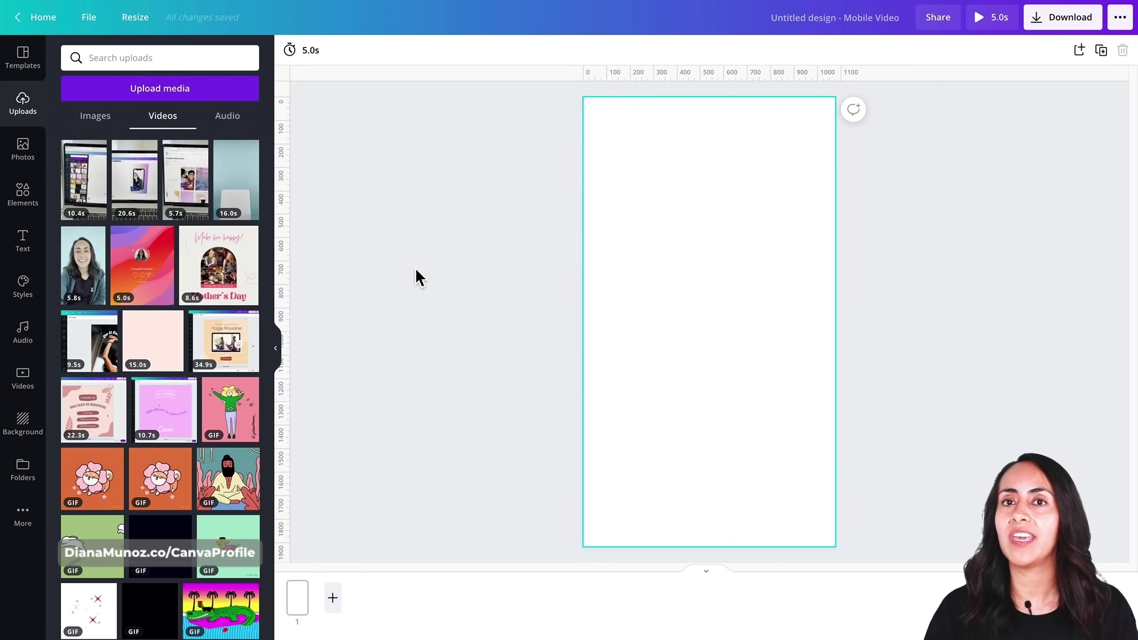
# - Search the photos for "gradient" and set the free vertical pastel gradient image as the page background
pyautogui.click(29, 154)
pyautogui.click(96, 65)
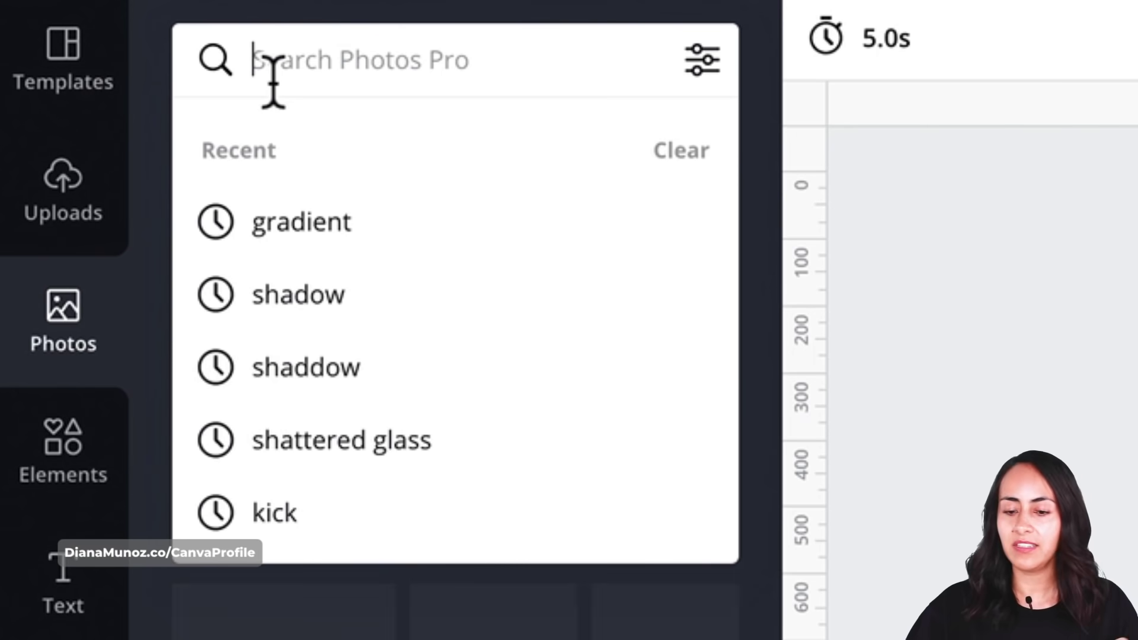
pyautogui.write('gradient')
pyautogui.press('Return')
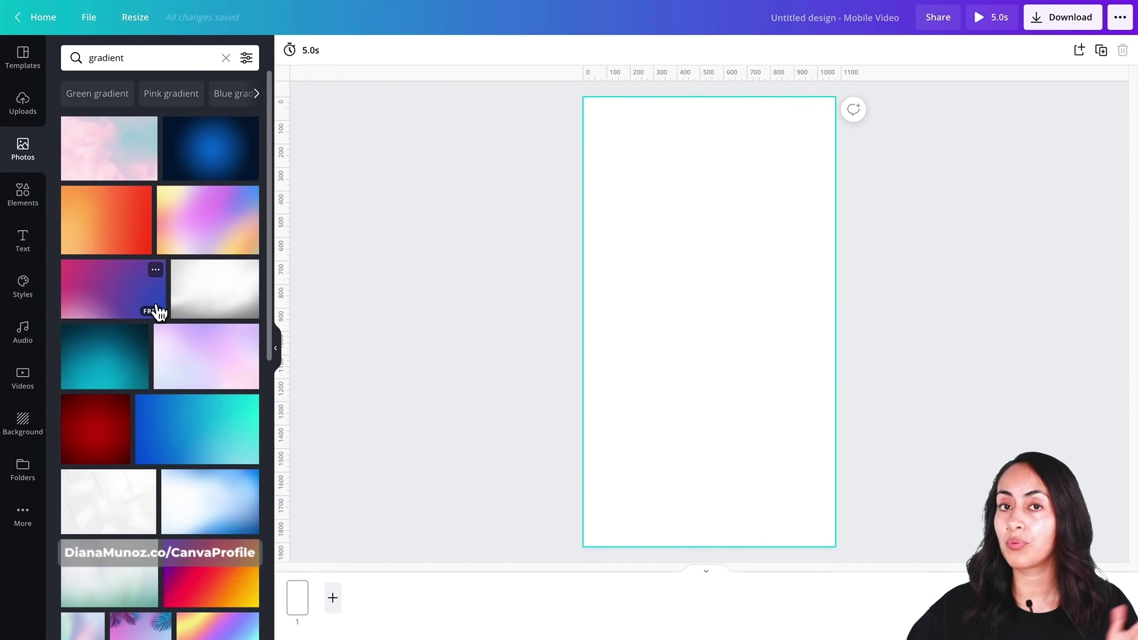
pyautogui.scroll(-5, 222, 444)
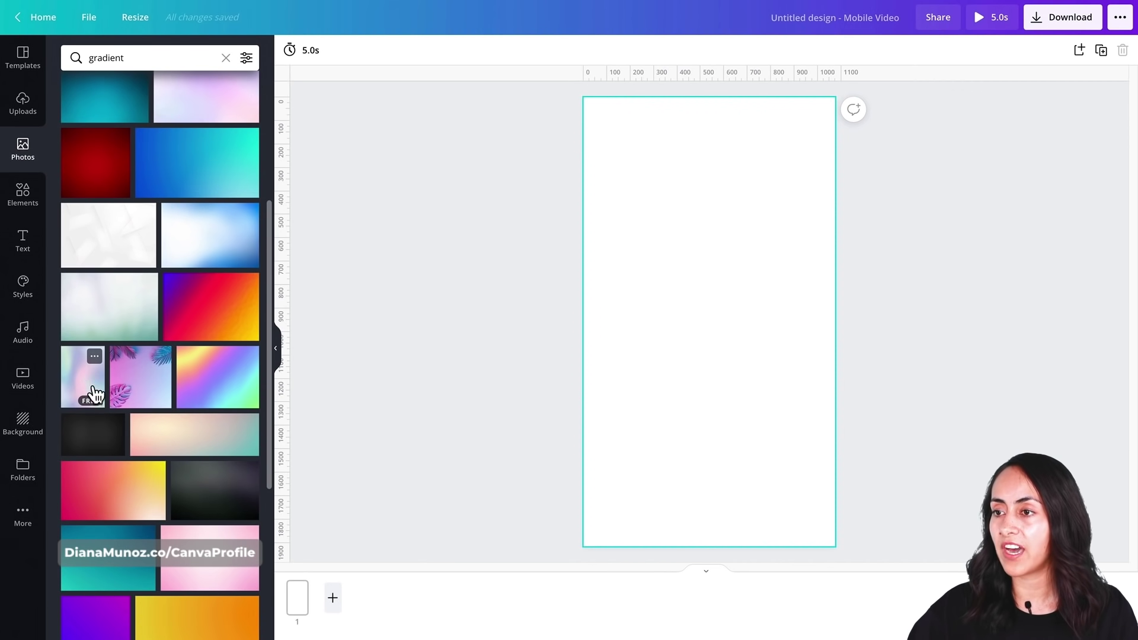
pyautogui.moveTo(592, 370); pyautogui.dragTo(588, 340)
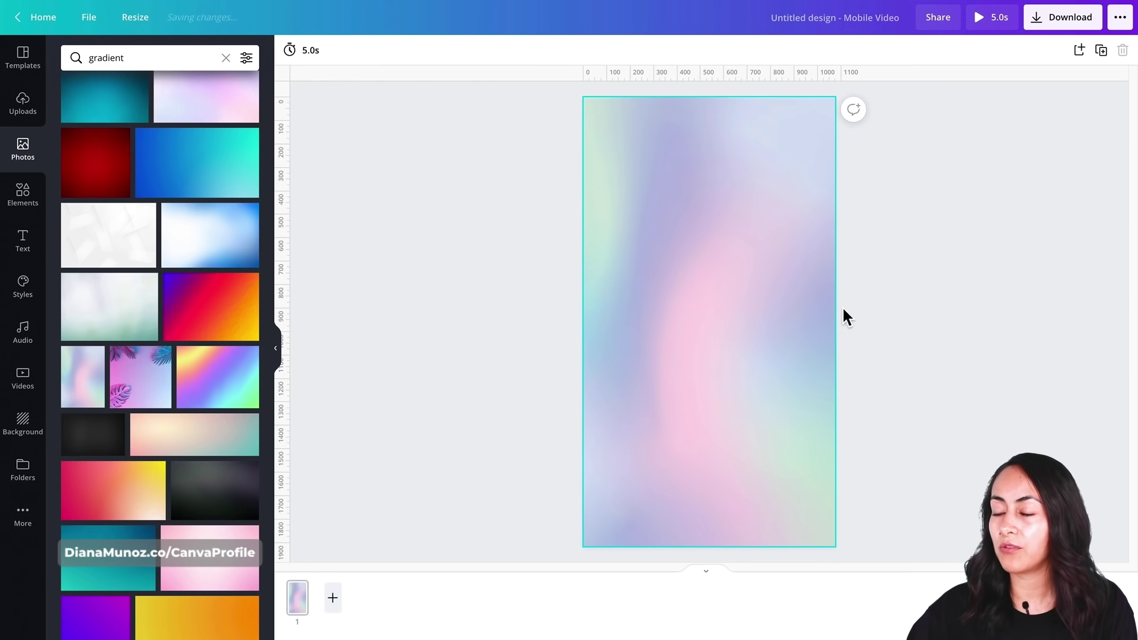
# - Search the elements for "phone frame", add the first free frame and enlarge it to about 861 × 1,704, centred on the page
pyautogui.click(31, 205)
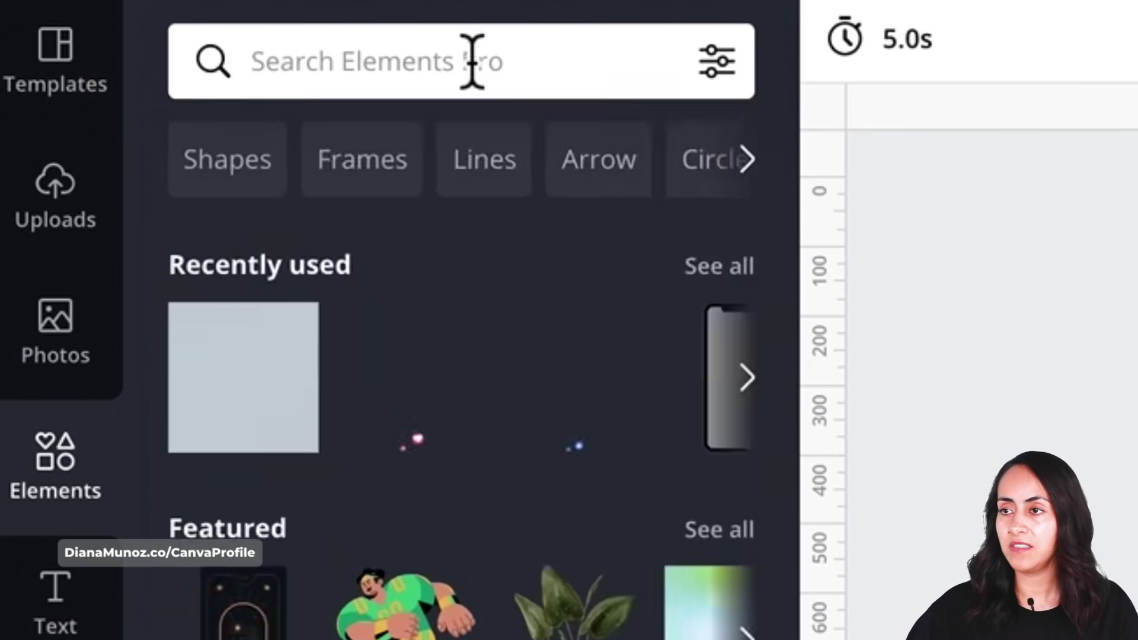
pyautogui.click(163, 57)
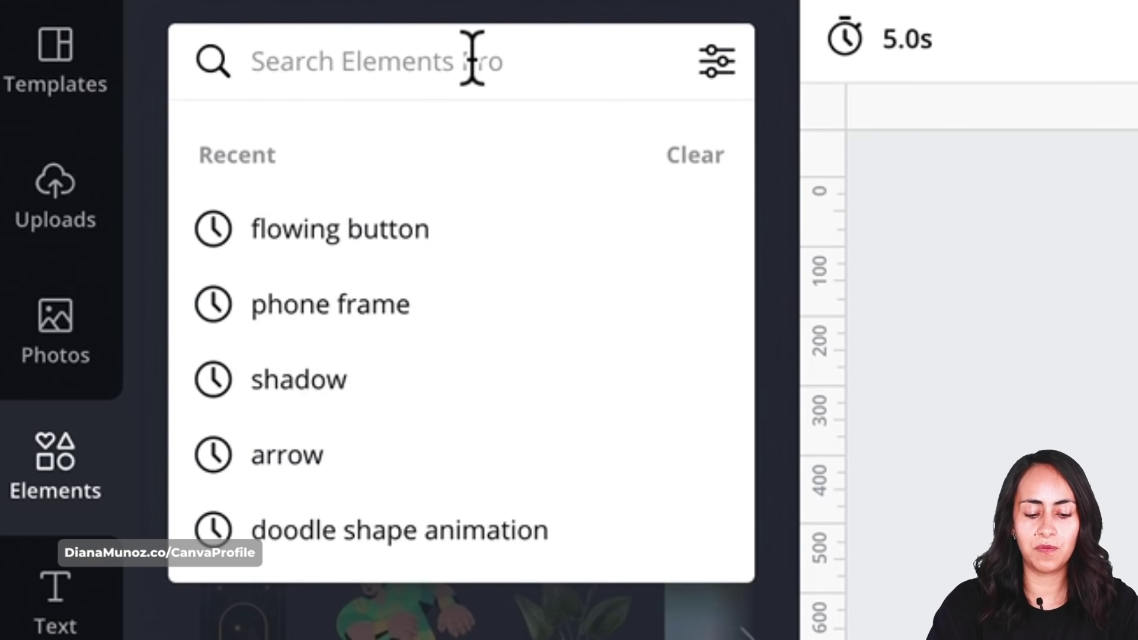
pyautogui.write('phone frame')
pyautogui.press('Return')
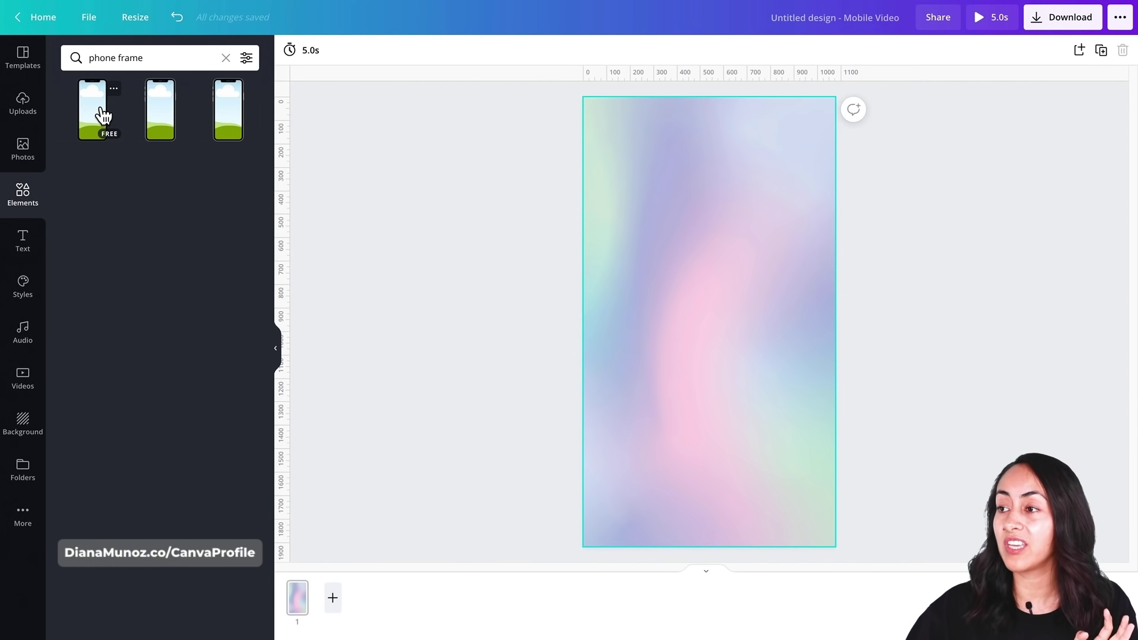
pyautogui.click(102, 114)
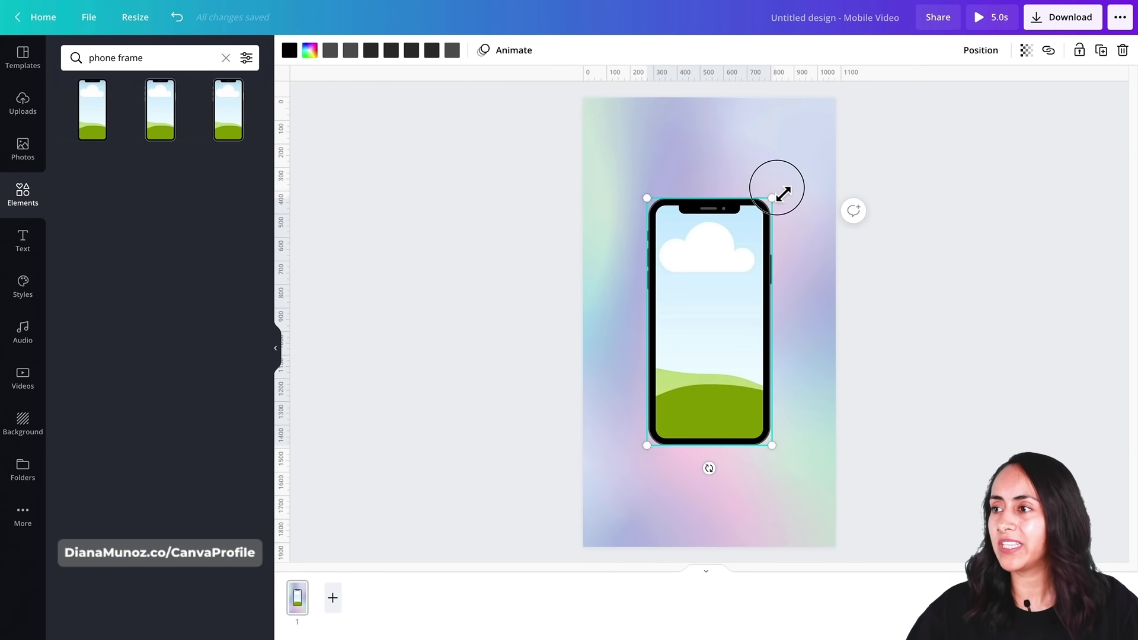
pyautogui.moveTo(782, 194); pyautogui.dragTo(840, 135)
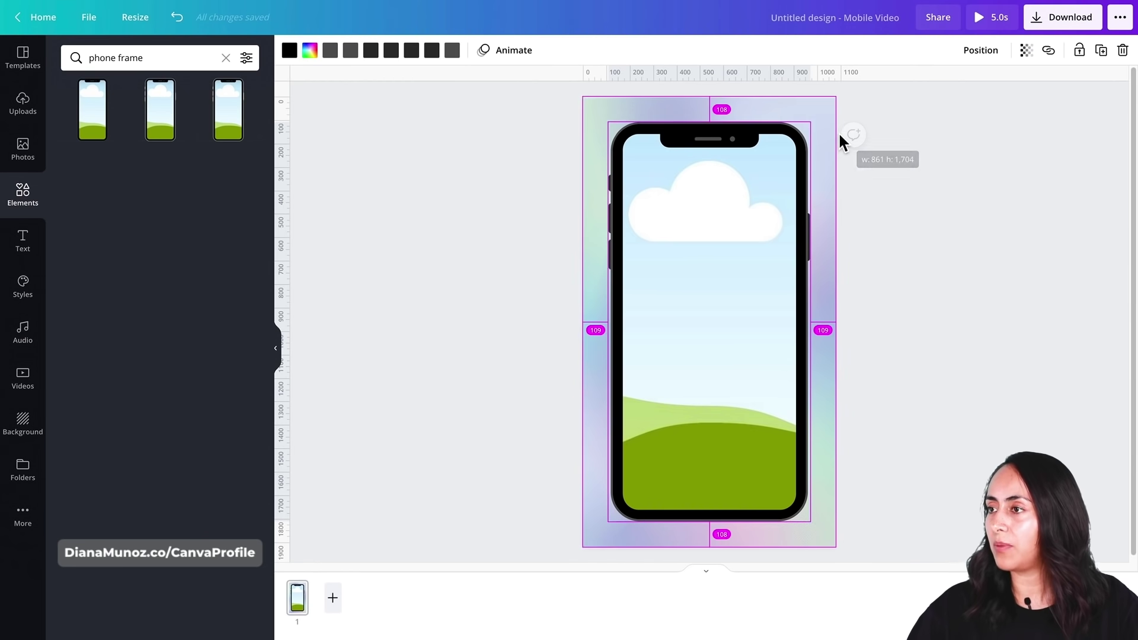
pyautogui.click(892, 248)
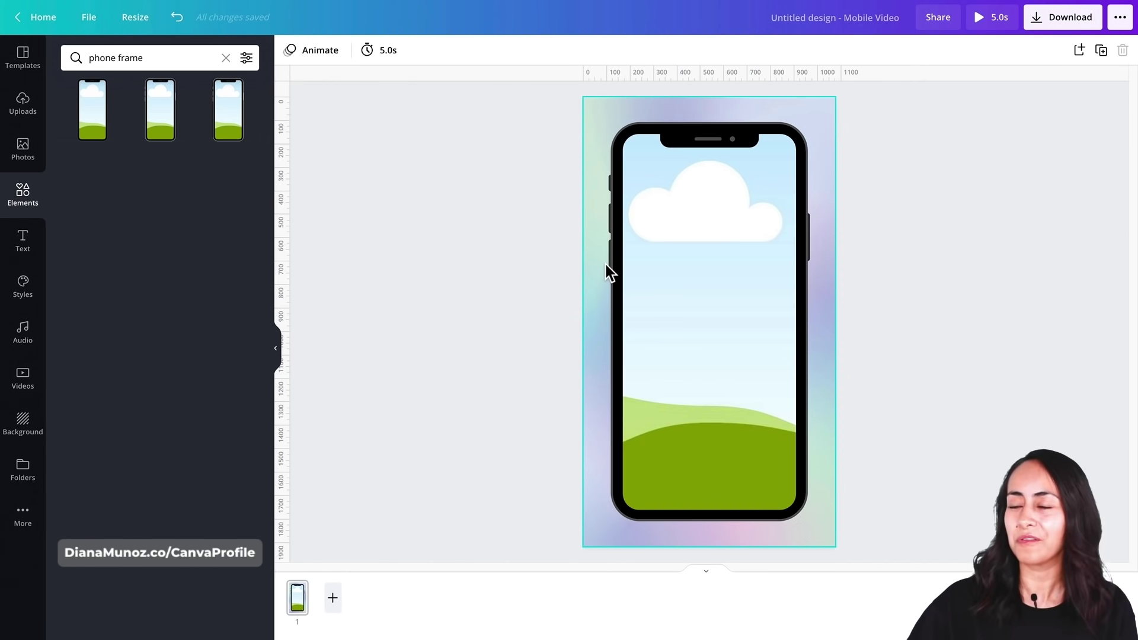
# - Fill the phone frame with the uploaded 16.0-second video and pause its playback
pyautogui.click(24, 111)
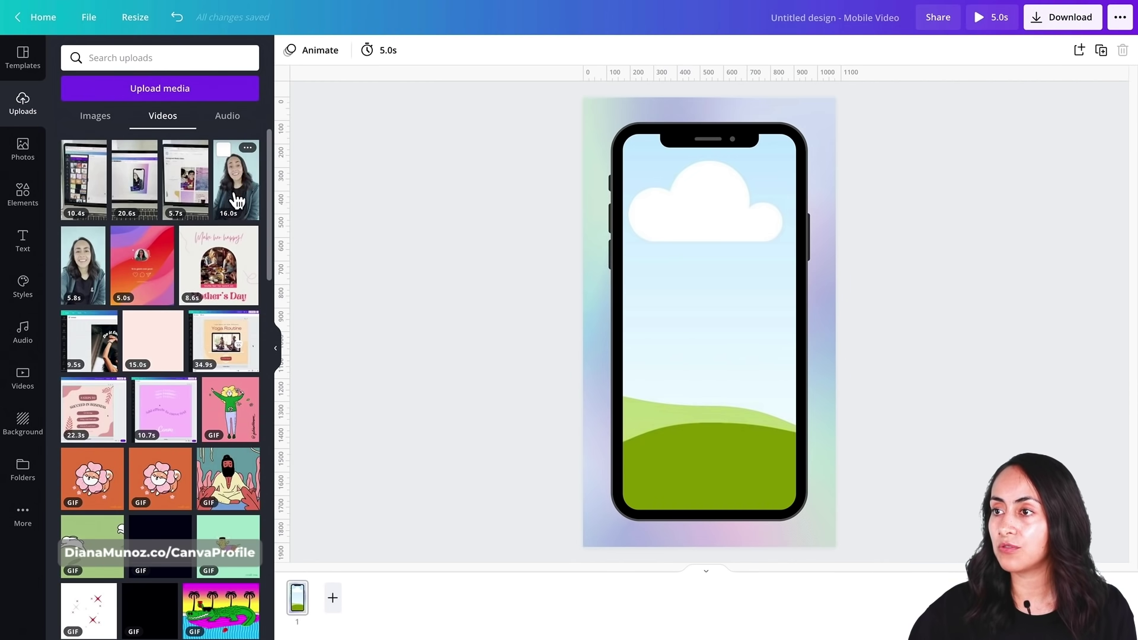
pyautogui.moveTo(588, 304); pyautogui.dragTo(689, 317)
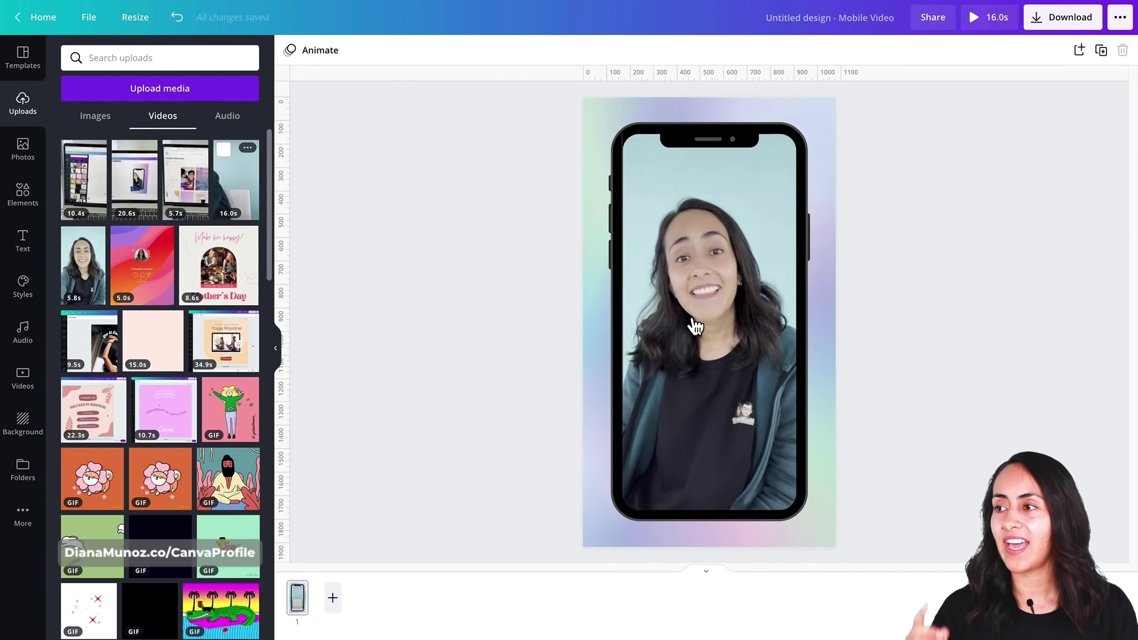
pyautogui.click(703, 353)
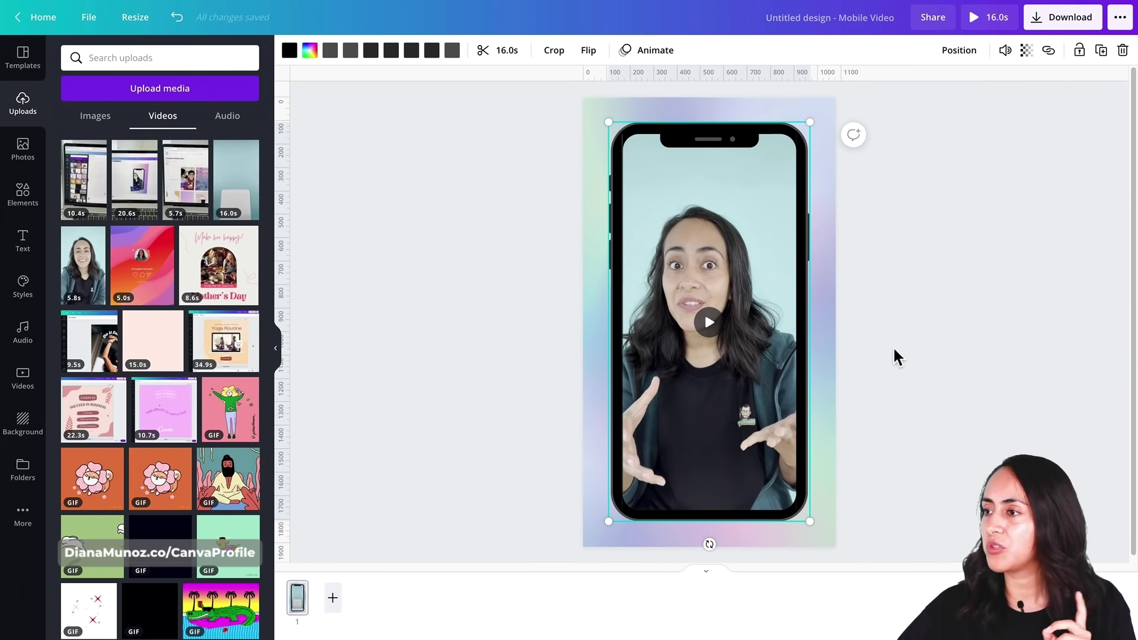
# - Preview the video inside the phone frame, scrubbing back to its beginning and pausing playback at different moments
pyautogui.click(724, 334)
pyautogui.moveTo(674, 515); pyautogui.dragTo(622, 497)
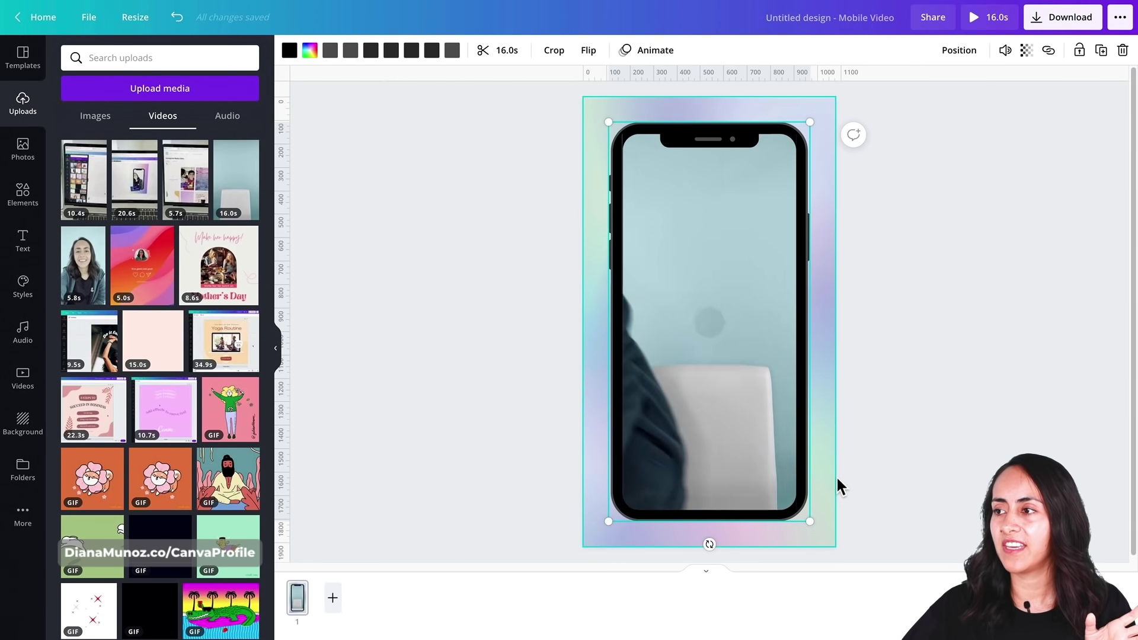
pyautogui.click(711, 324)
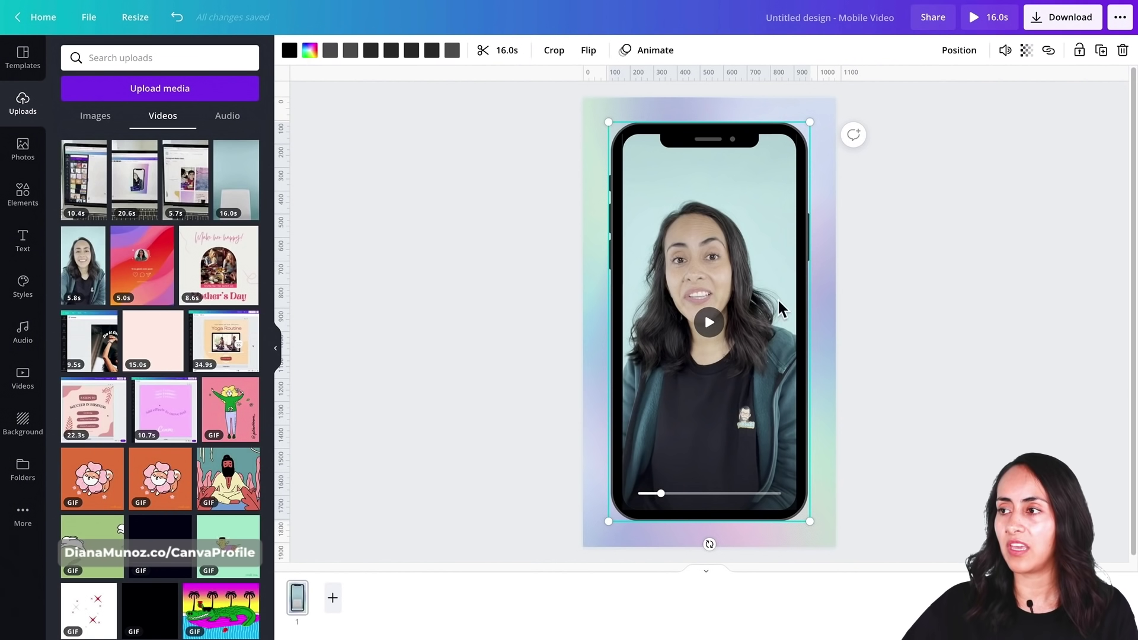
pyautogui.click(714, 319)
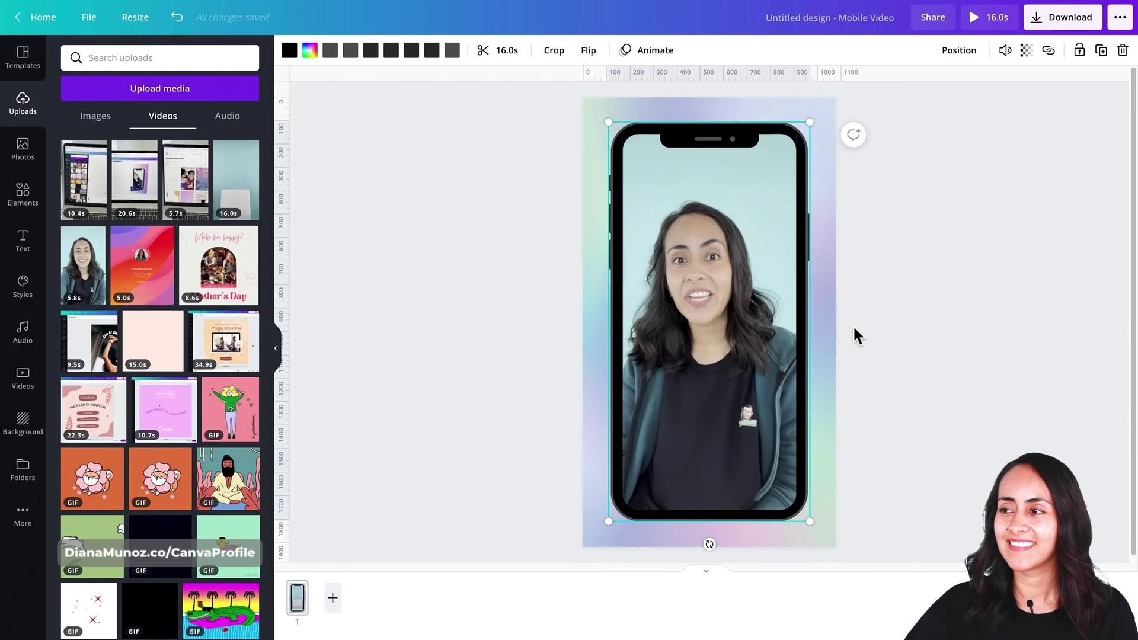
pyautogui.click(722, 336)
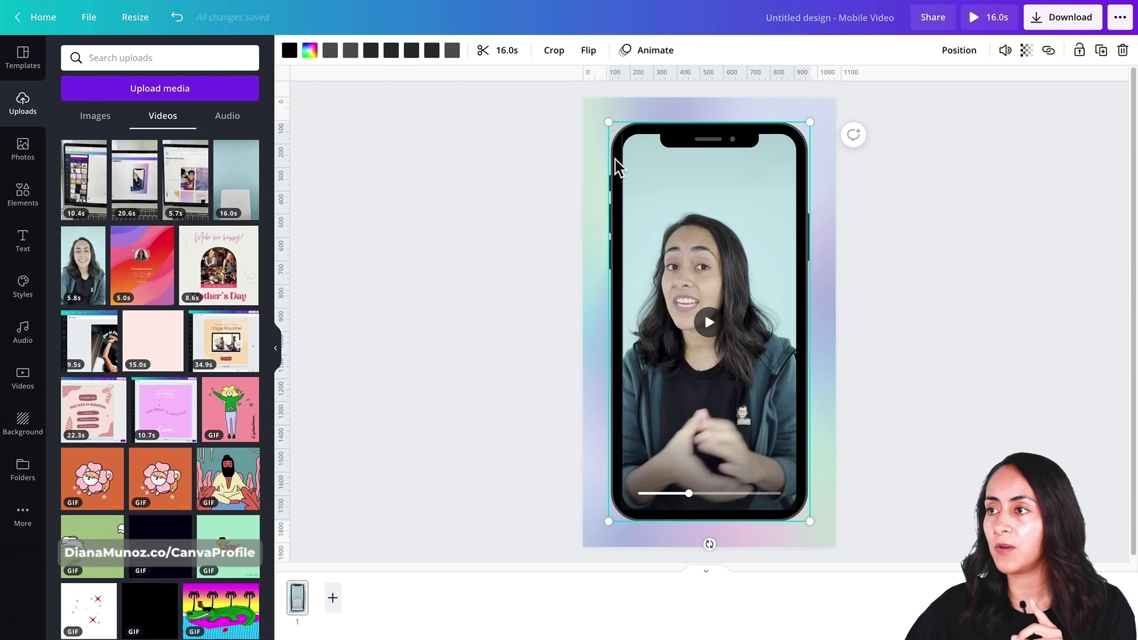
# - Trim the video to 6.5 seconds, cutting the first 1.2 seconds and ending at 7.7 seconds
pyautogui.click(507, 50)
pyautogui.click(290, 52)
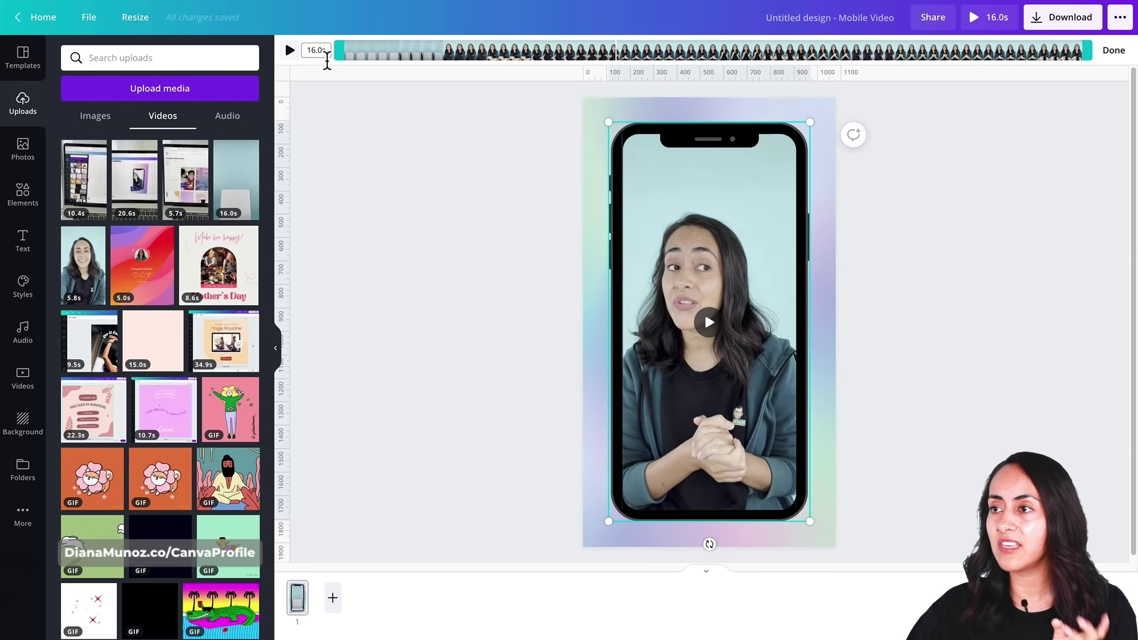
pyautogui.moveTo(346, 56); pyautogui.dragTo(401, 58)
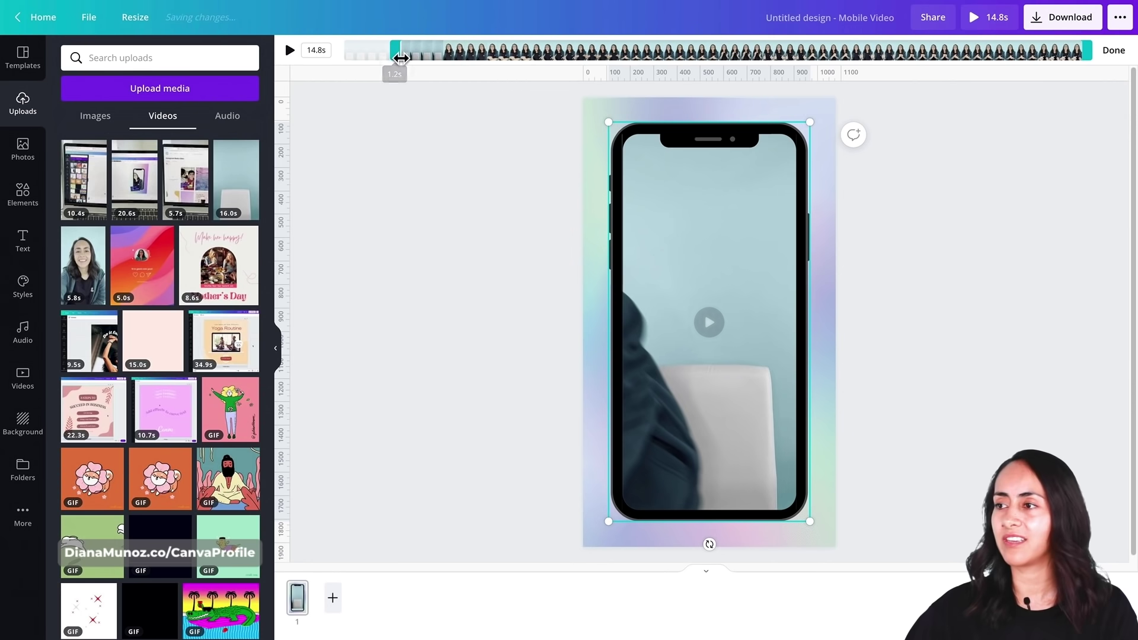
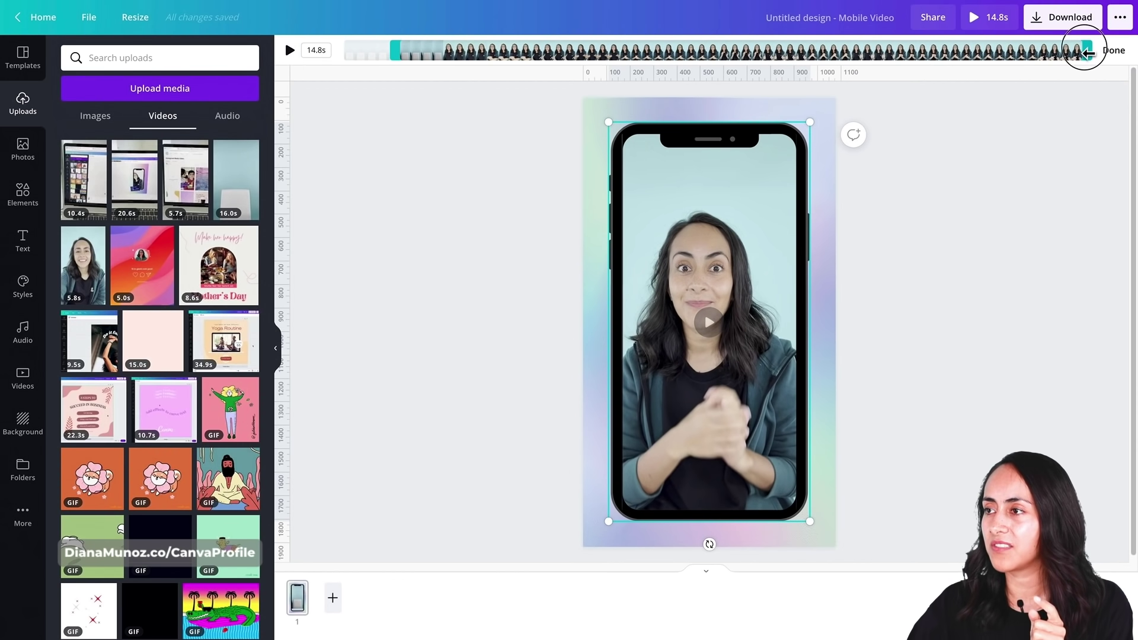
pyautogui.moveTo(1088, 50); pyautogui.dragTo(717, 54)
pyautogui.click(292, 51)
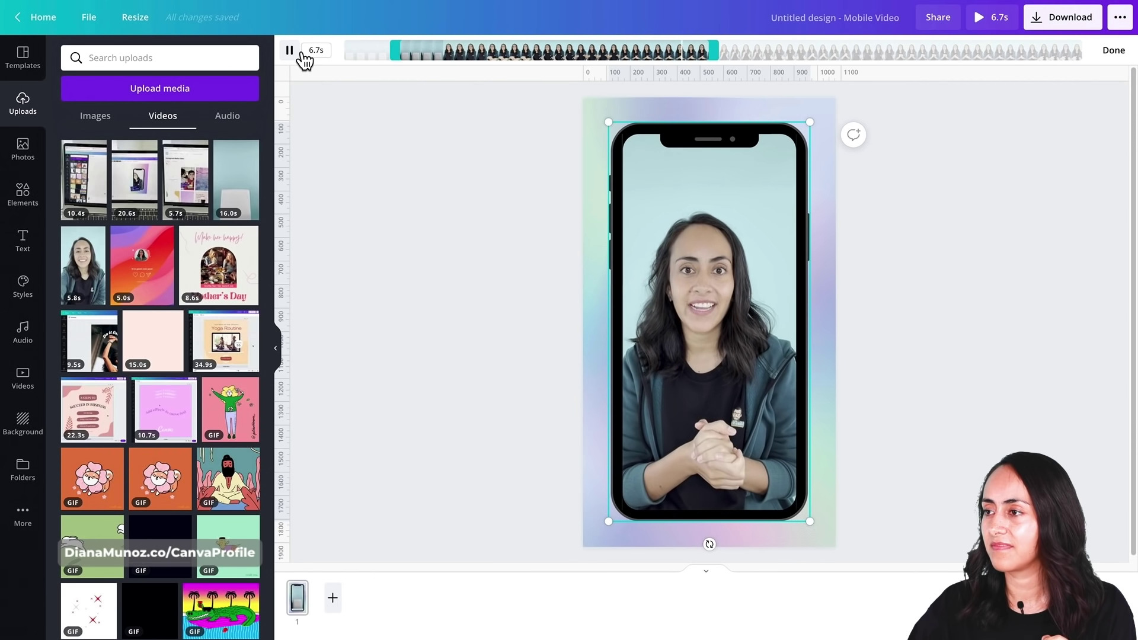
pyautogui.click(290, 50)
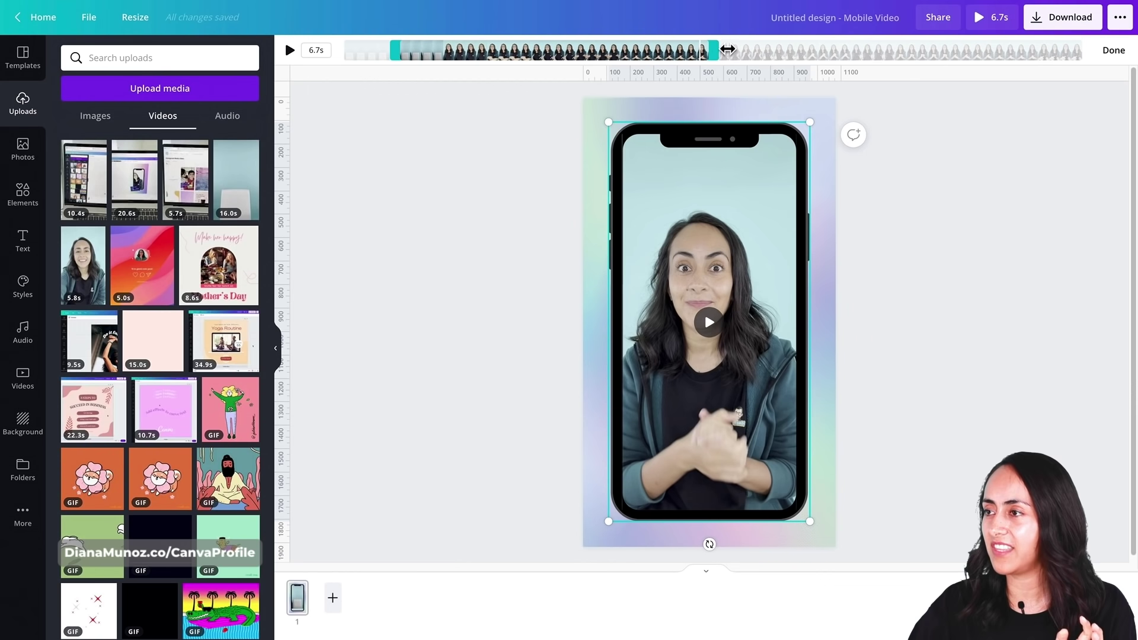
pyautogui.moveTo(722, 50); pyautogui.dragTo(705, 50)
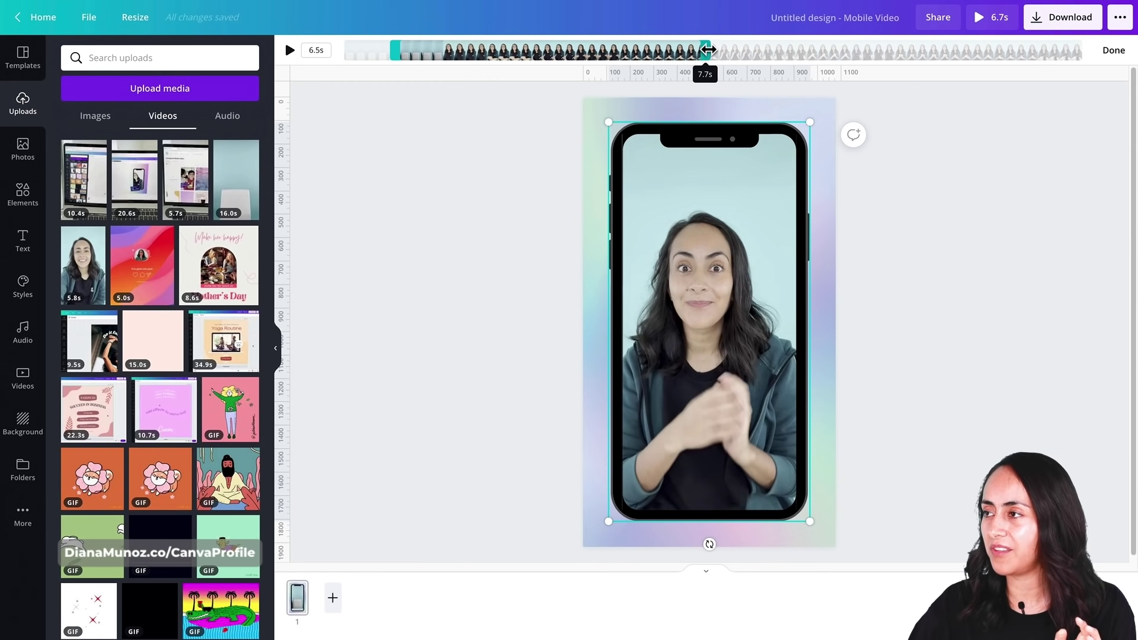
pyautogui.click(1113, 50)
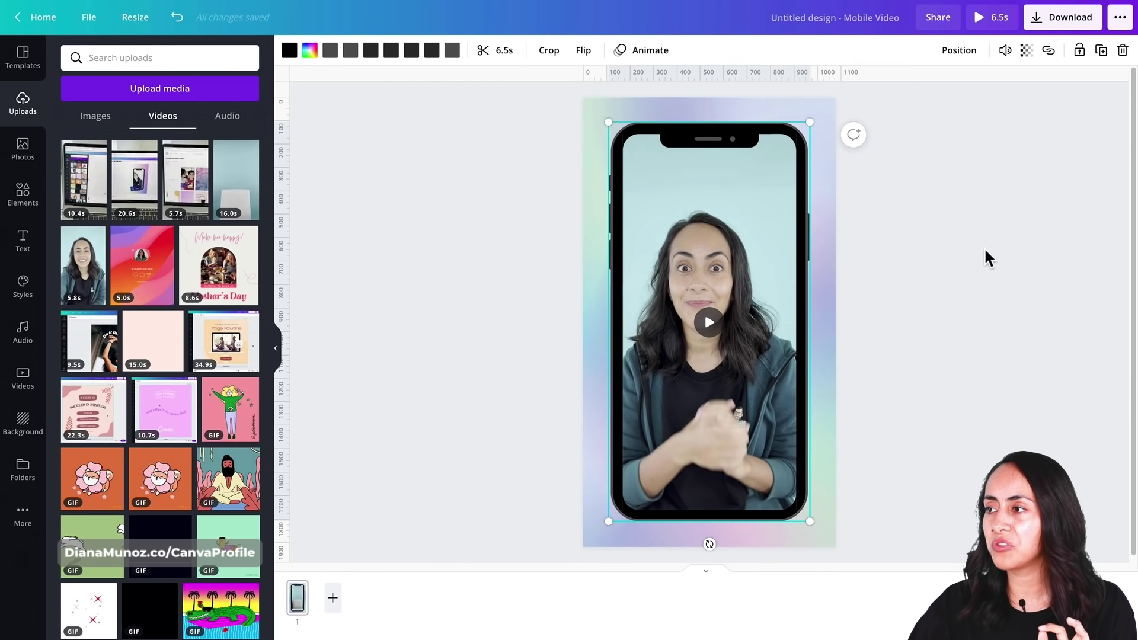
# - Duplicate the page and open the copied page's video for trimming
pyautogui.click(993, 302)
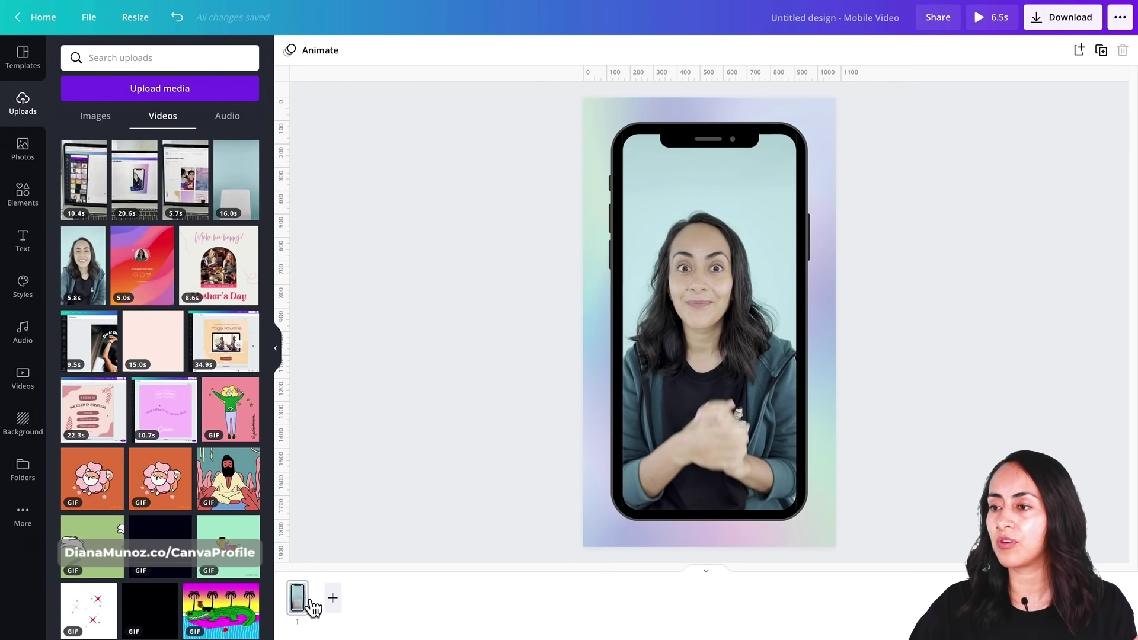
pyautogui.click(1102, 52)
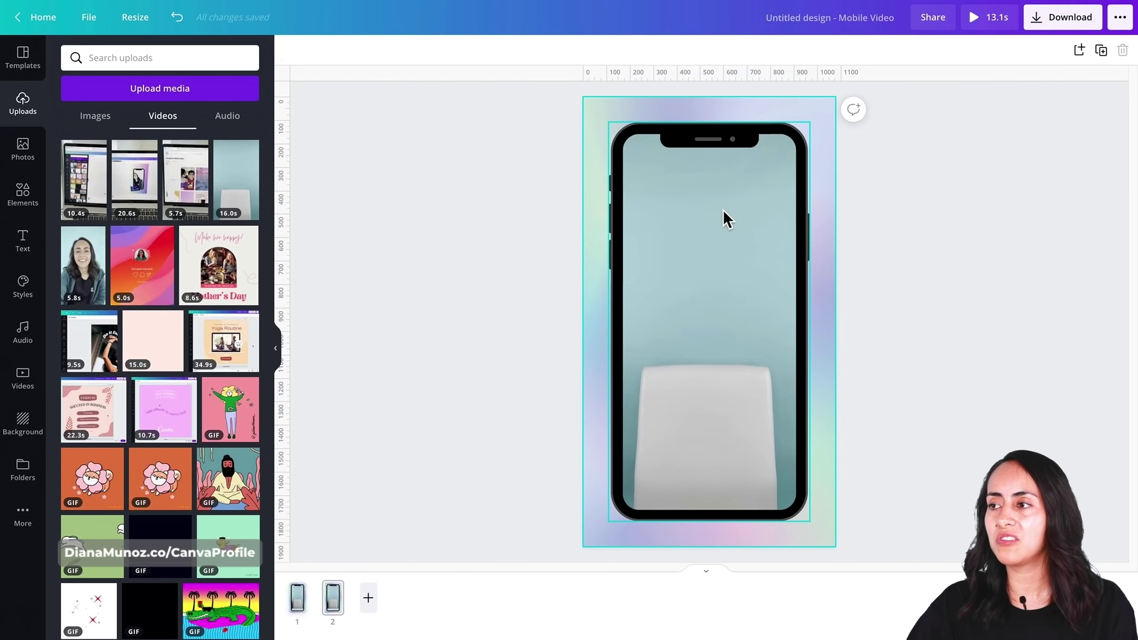
pyautogui.click(731, 335)
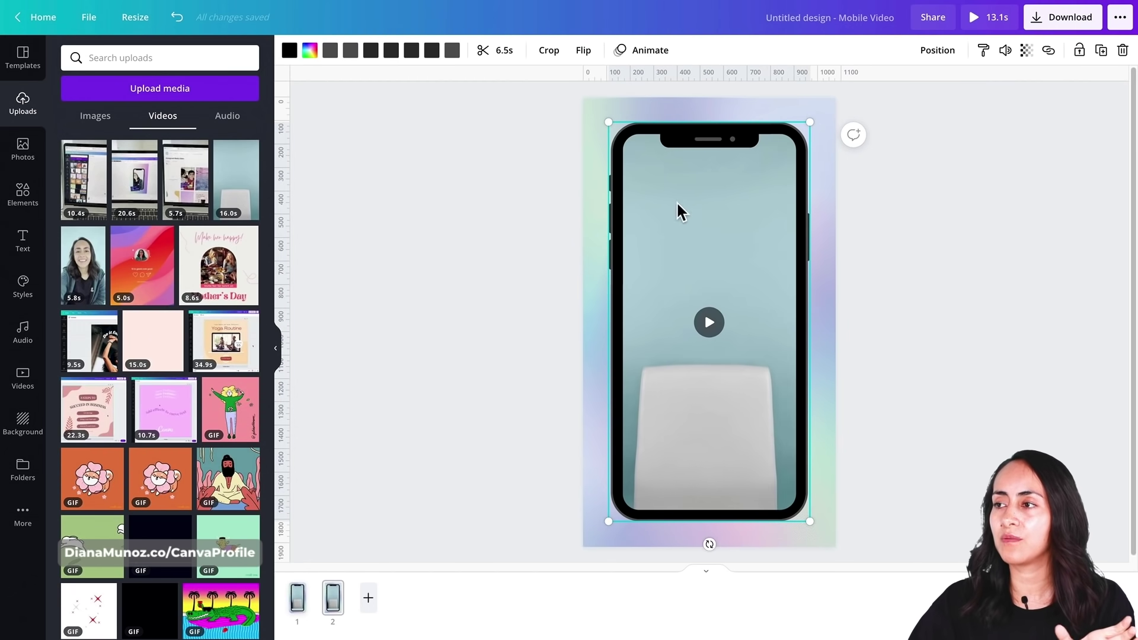
pyautogui.click(493, 52)
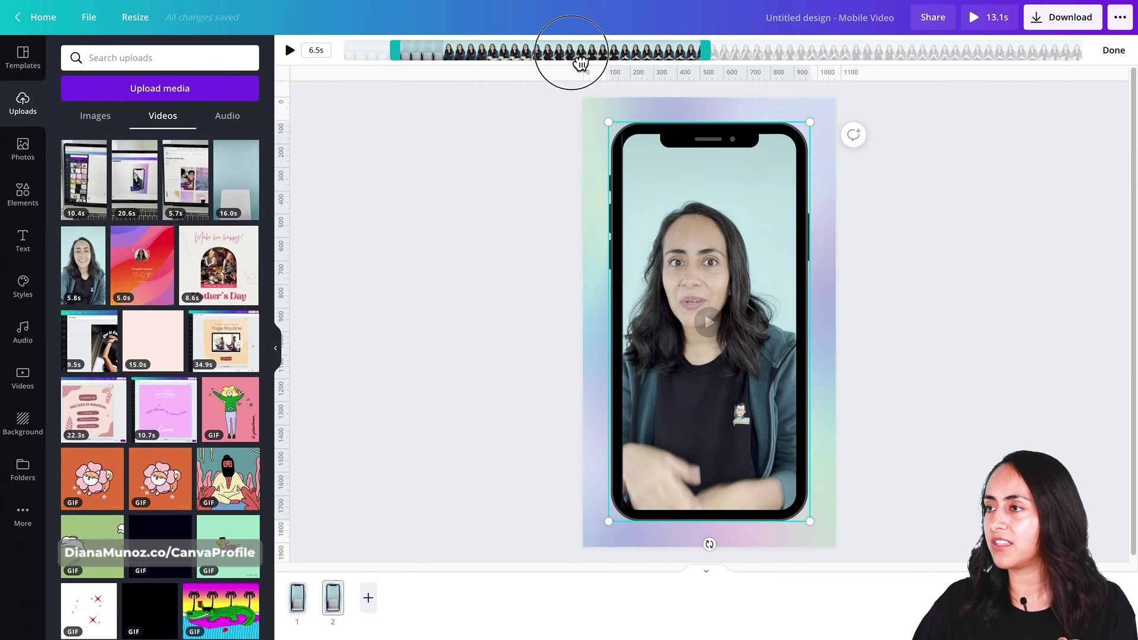
# - Shift the 6.5-second trim window of page 2's video to the middle of the footage and preview it
pyautogui.moveTo(584, 57); pyautogui.dragTo(872, 59)
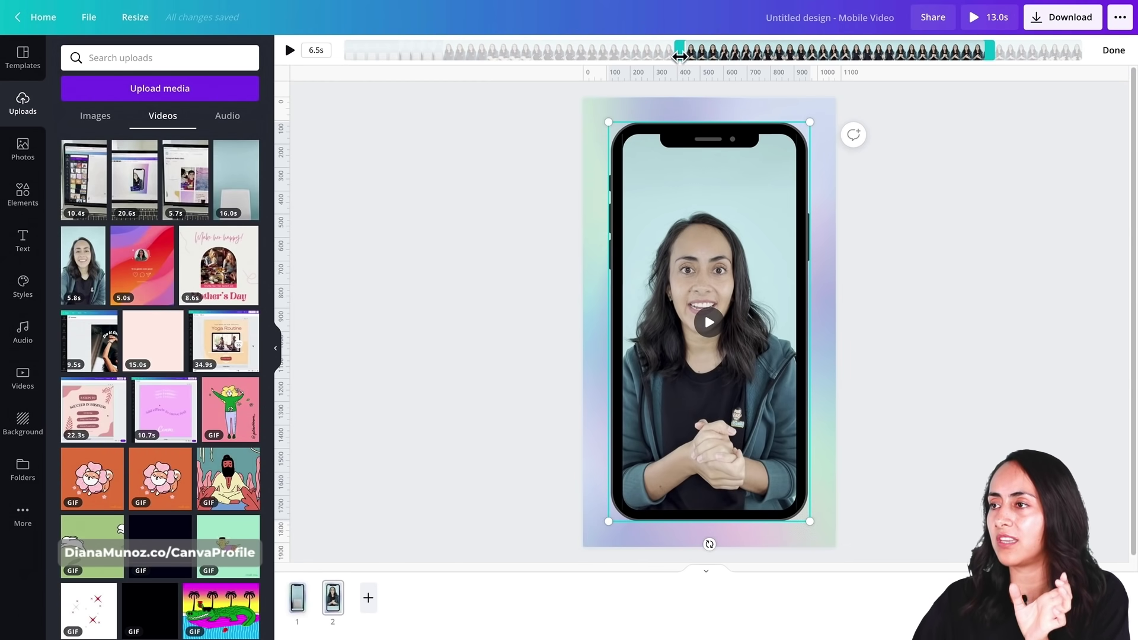
pyautogui.moveTo(704, 59); pyautogui.dragTo(609, 59)
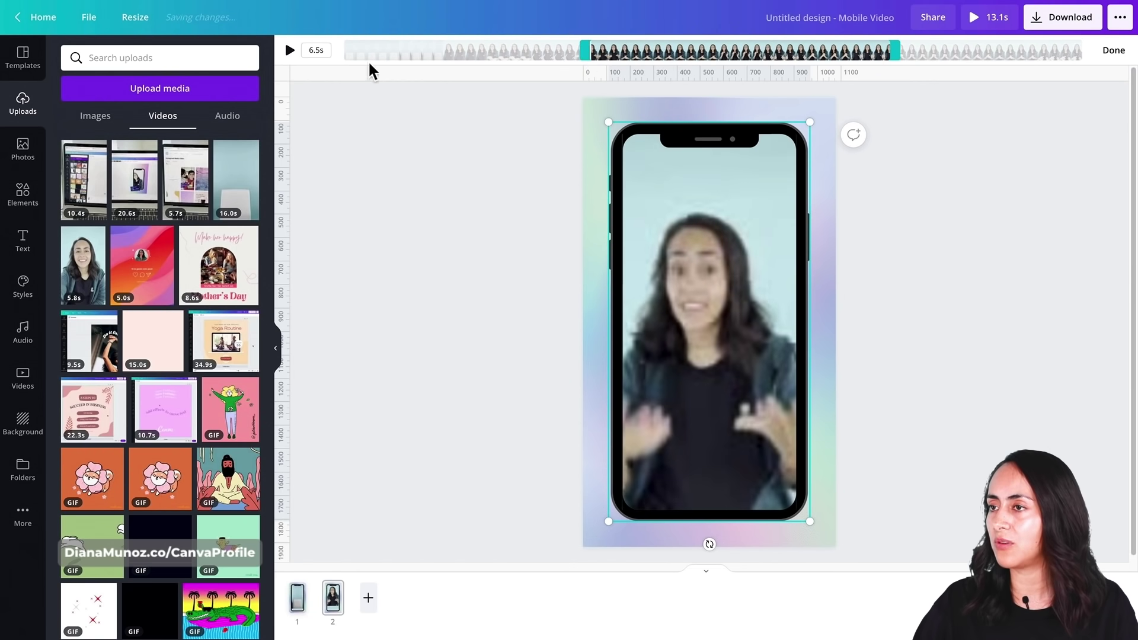
pyautogui.click(290, 50)
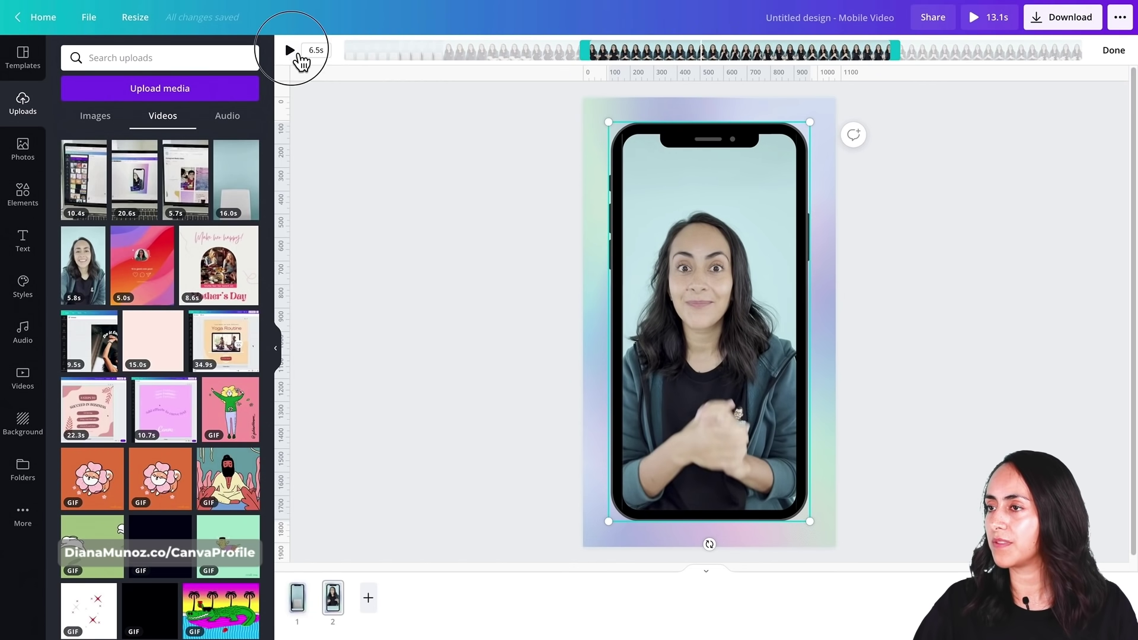
pyautogui.click(290, 51)
# - Trim page 2's video to the final 8.2 seconds of the footage and preview it
pyautogui.moveTo(590, 54); pyautogui.dragTo(691, 53)
pyautogui.moveTo(896, 52); pyautogui.dragTo(1088, 53)
pyautogui.click(290, 51)
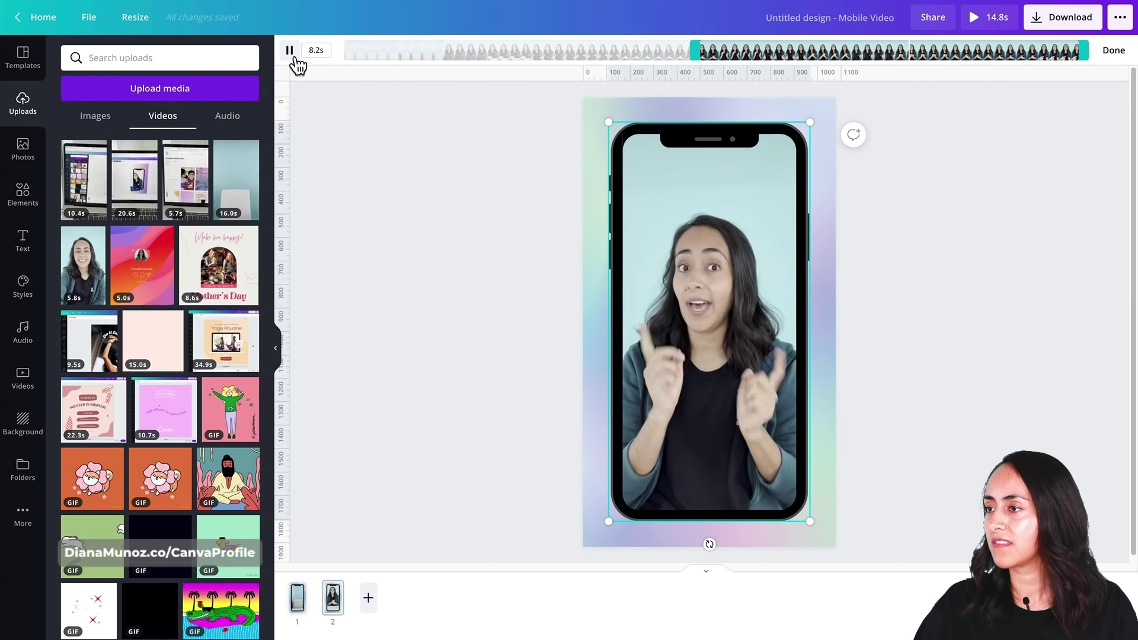
pyautogui.click(290, 51)
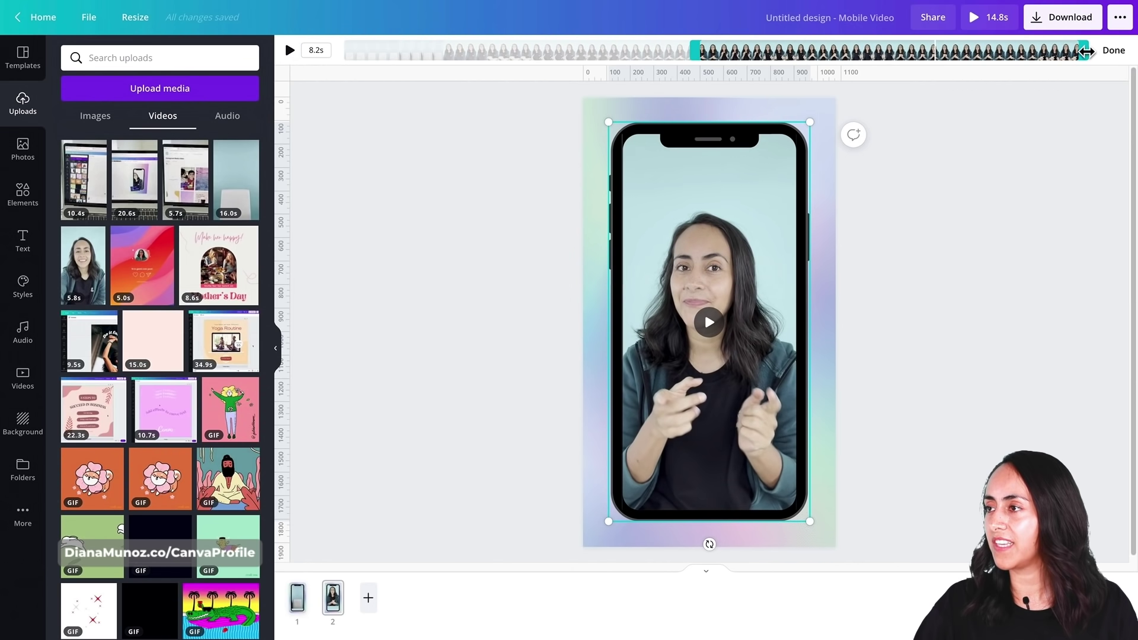
# - Shorten page 2's clip to 5.0 seconds, preview it, and cut slightly more off the end before finishing the trim
pyautogui.moveTo(1087, 52); pyautogui.dragTo(952, 50)
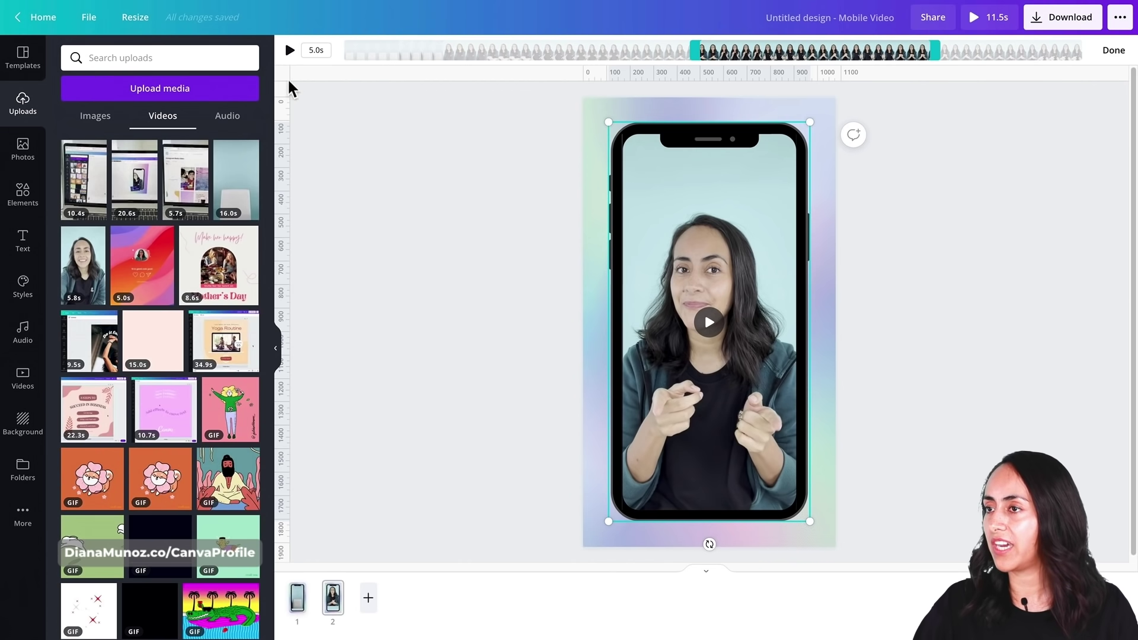
pyautogui.click(292, 52)
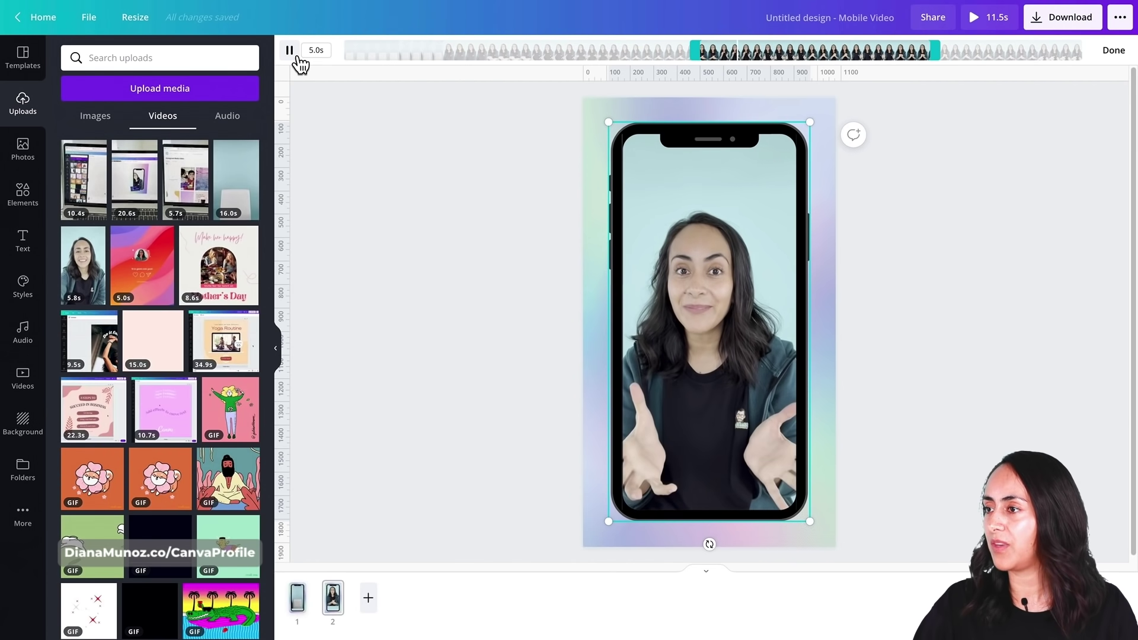
pyautogui.click(290, 51)
pyautogui.click(289, 51)
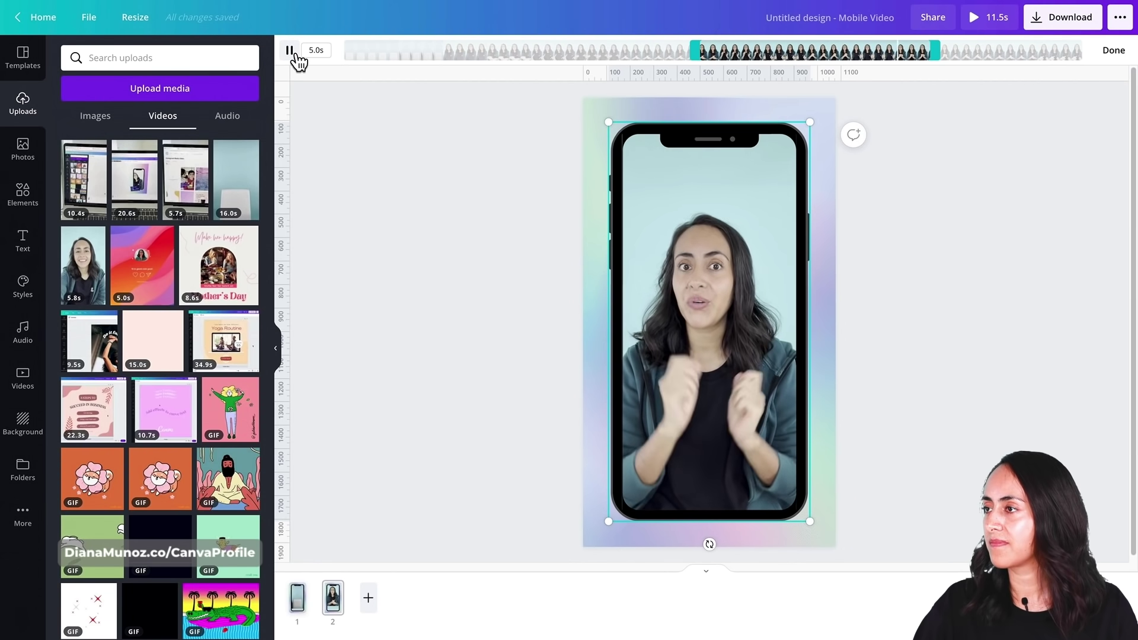
pyautogui.click(289, 51)
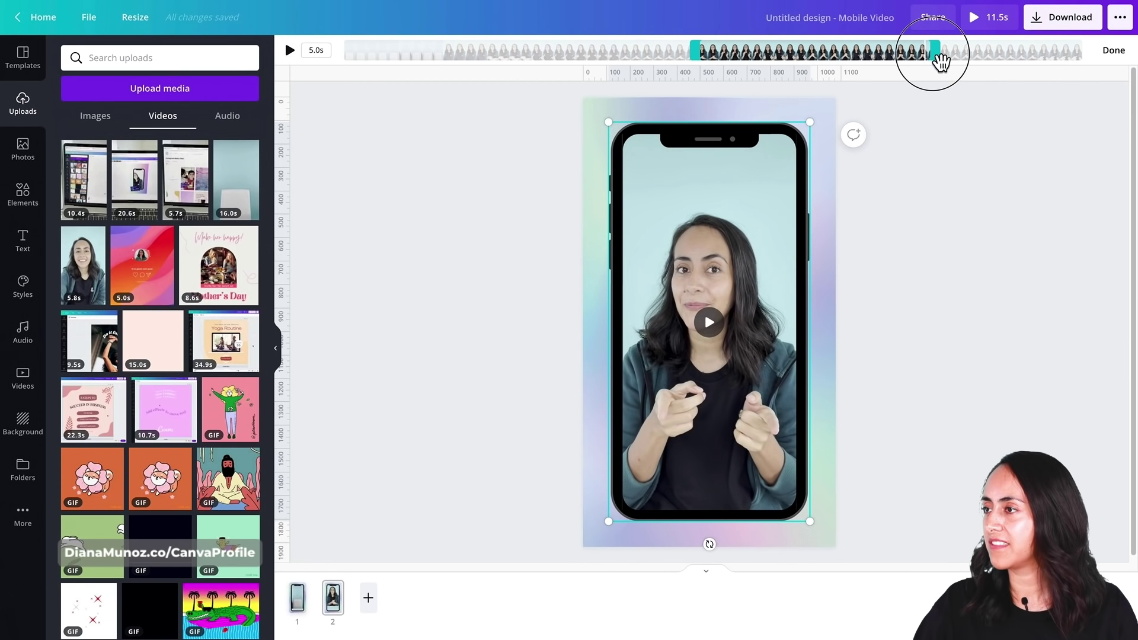
pyautogui.moveTo(937, 50); pyautogui.dragTo(932, 52)
pyautogui.click(1114, 51)
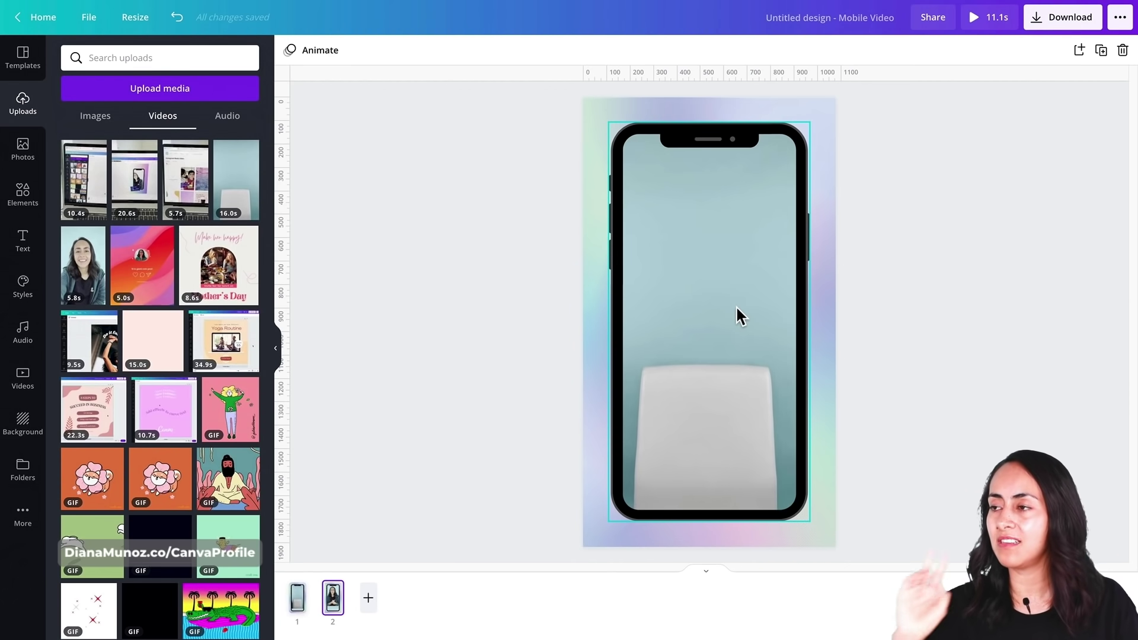
# - Search the elements for "flowing button" and add the animated blue thumbs-up and red heart stickers to page 2
pyautogui.click(23, 195)
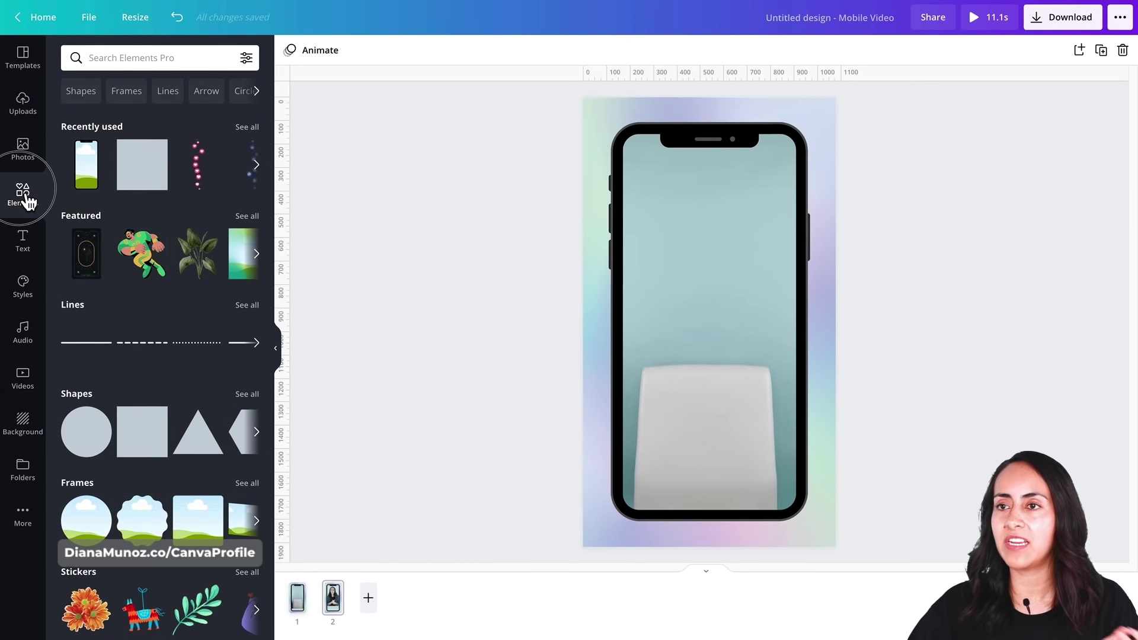
pyautogui.click(148, 57)
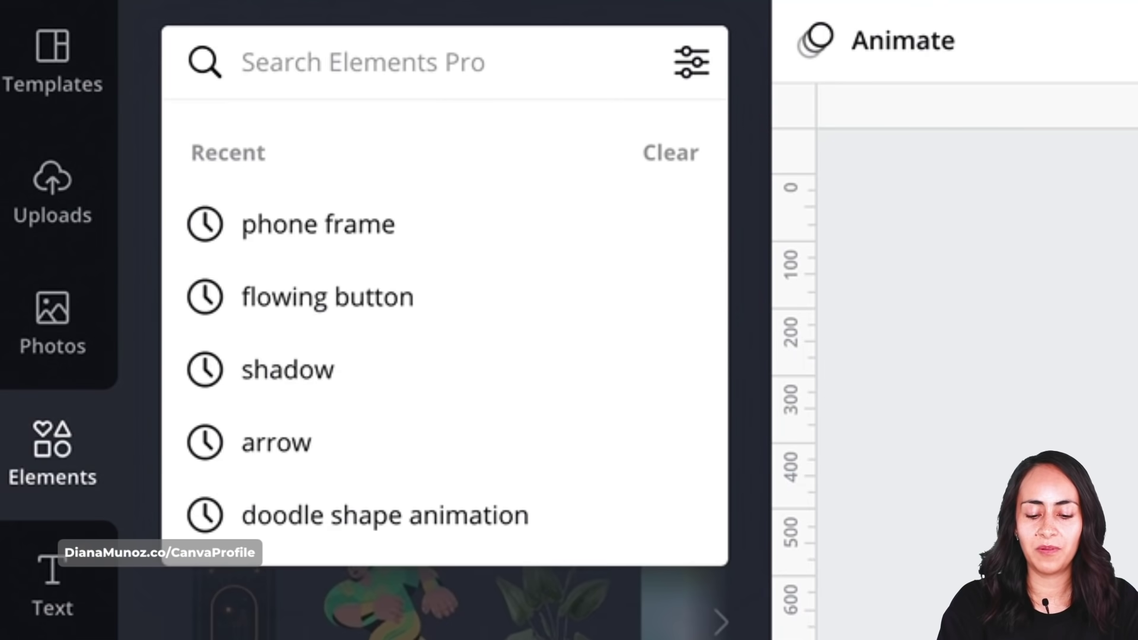
pyautogui.write('flowi')
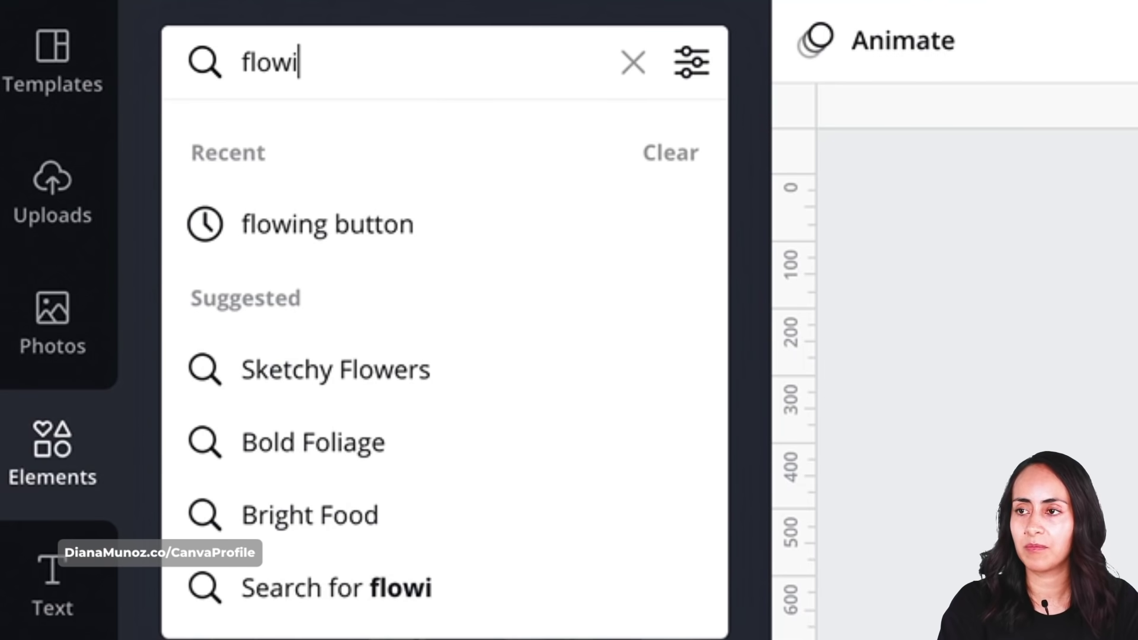
pyautogui.write('ng button')
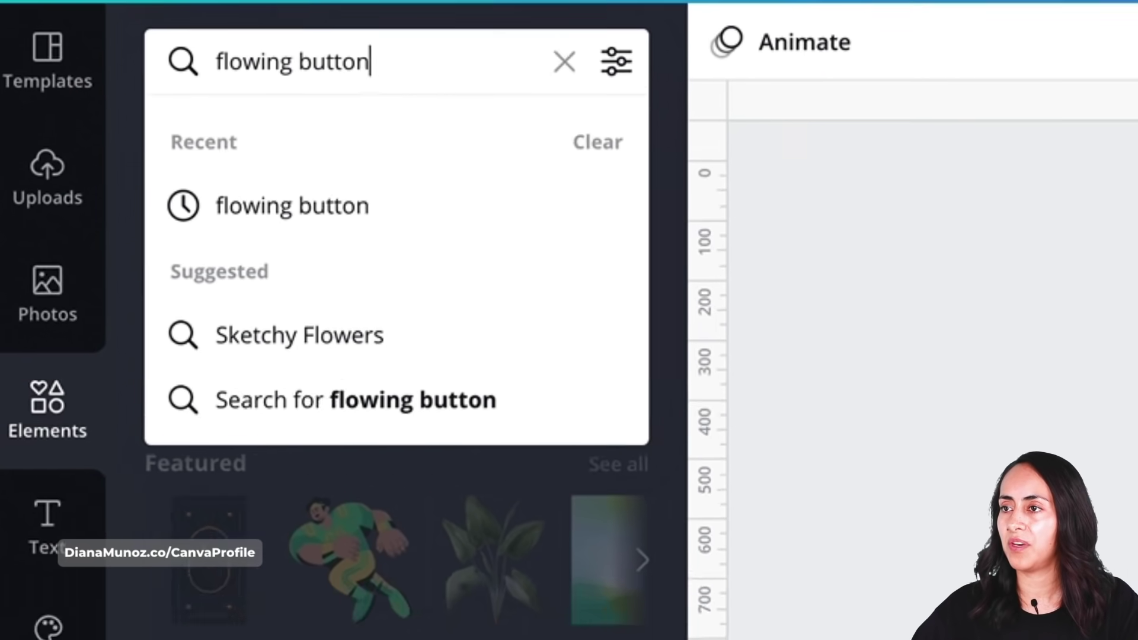
pyautogui.press('Return')
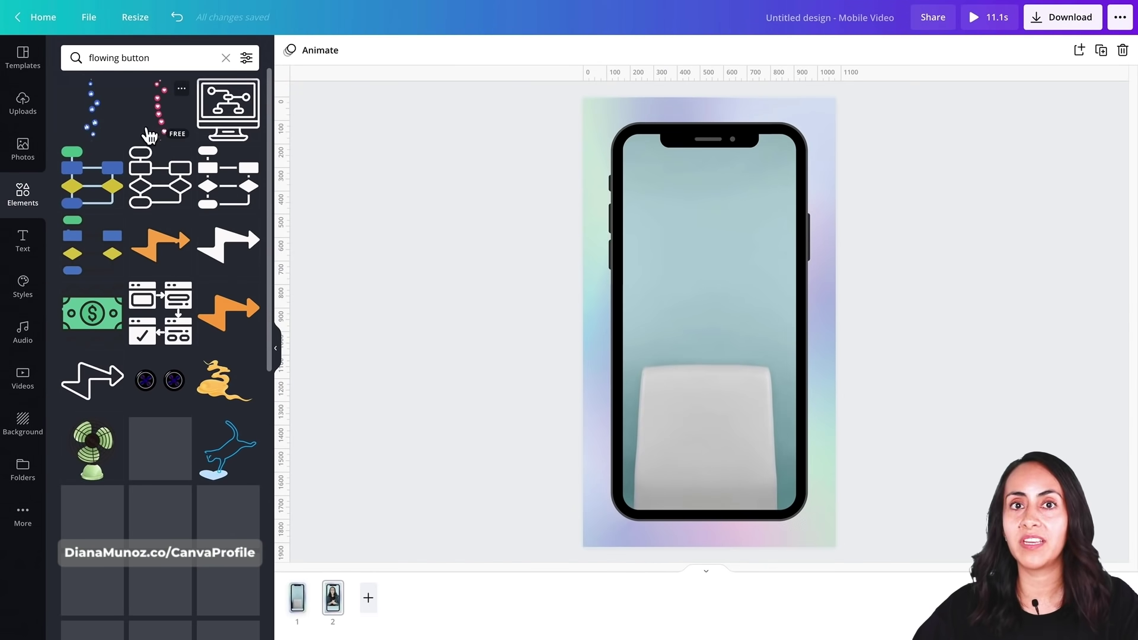
pyautogui.click(150, 136)
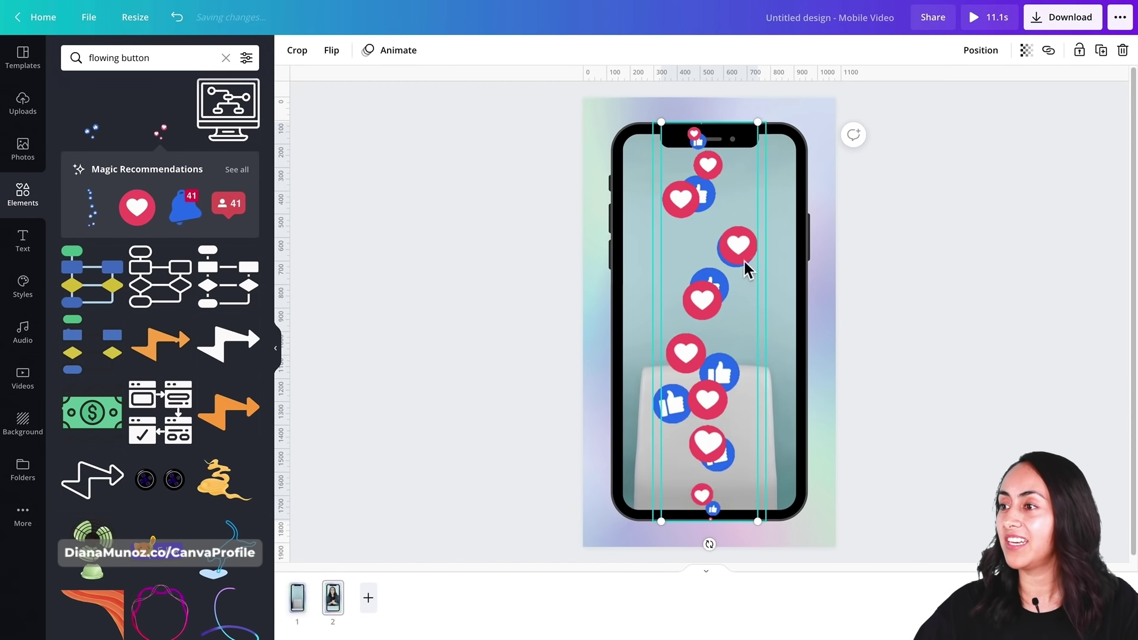
# - Shrink the thumbs-up and heart stickers together and place them side by side over the lower part of the phone
pyautogui.moveTo(748, 269); pyautogui.dragTo(785, 305)
pyautogui.keyDown('shift'); pyautogui.click(701, 305); pyautogui.keyUp('shift')
pyautogui.moveTo(808, 173); pyautogui.dragTo(699, 368)
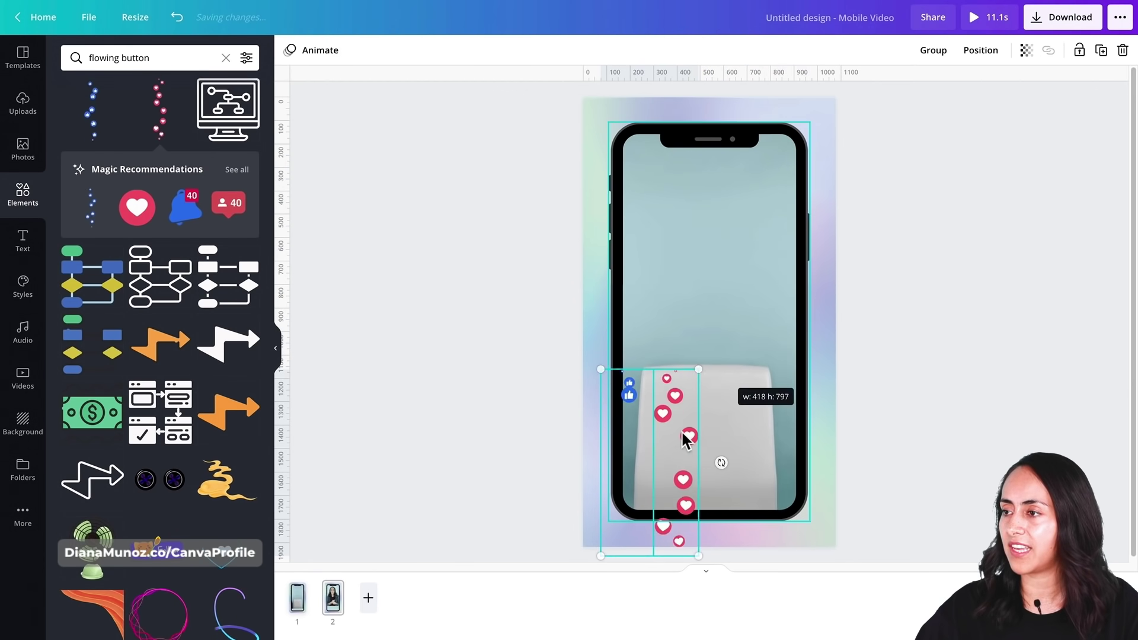
pyautogui.moveTo(686, 440); pyautogui.dragTo(732, 437)
pyautogui.click(1014, 351)
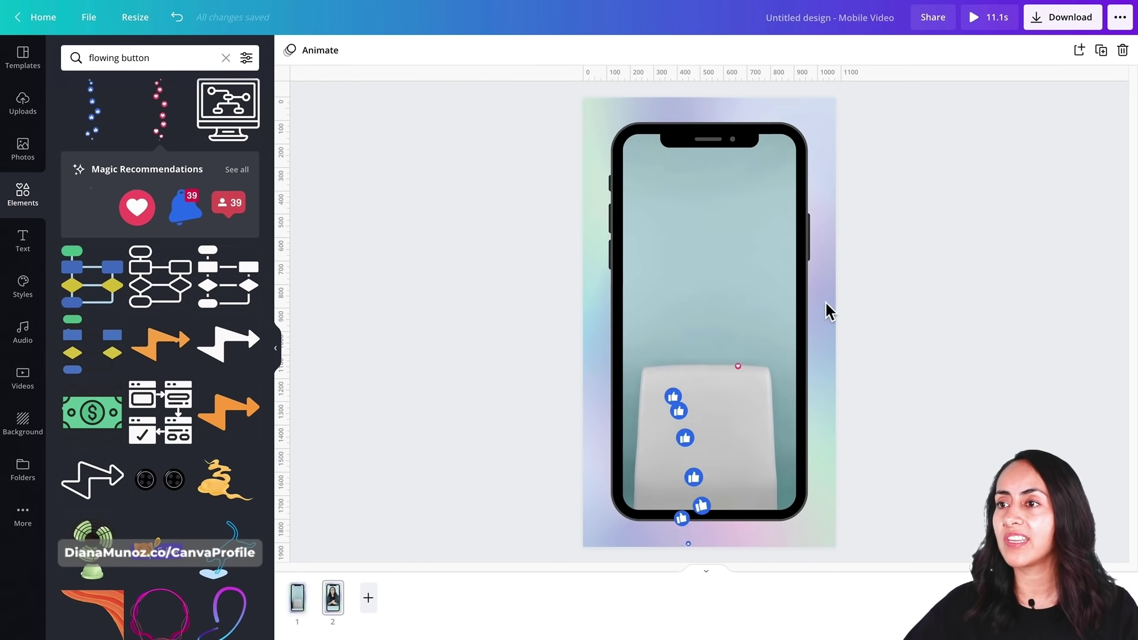
# - Duplicate page 2 and delete the thumbs-up and heart stickers from the new page 3
pyautogui.click(27, 110)
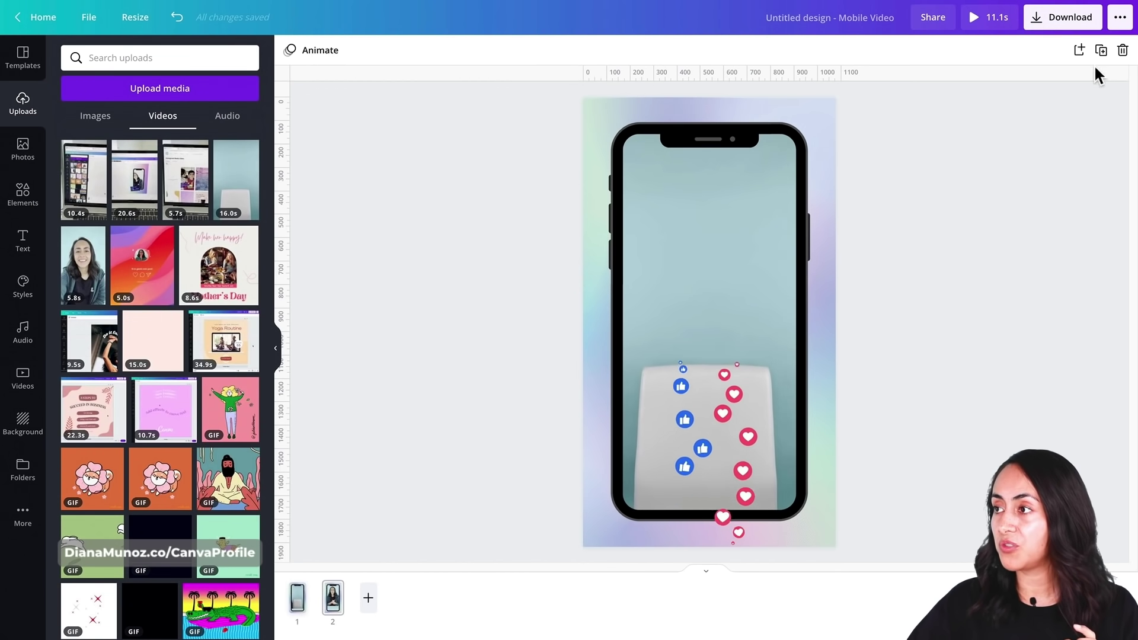
pyautogui.click(1101, 50)
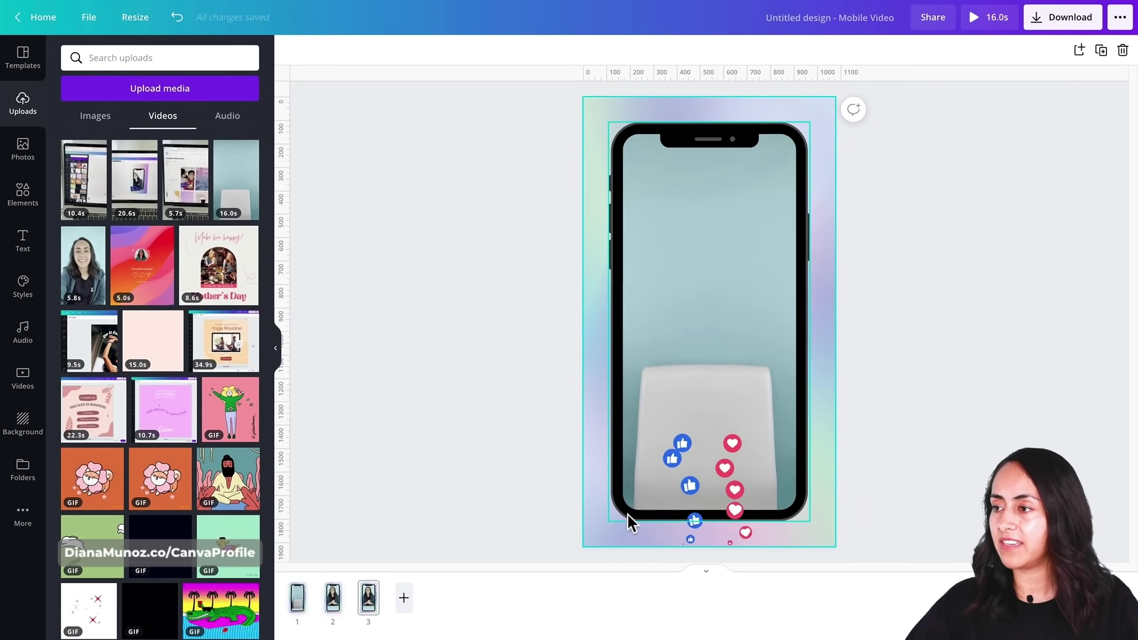
pyautogui.click(696, 494)
pyautogui.press('Delete')
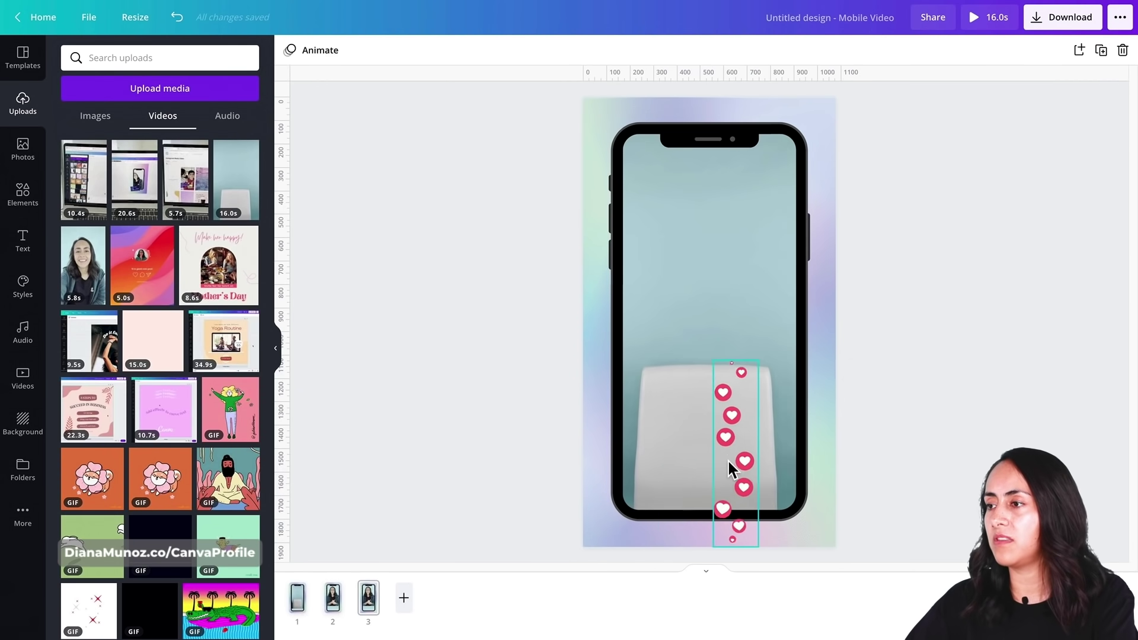
pyautogui.click(729, 461)
pyautogui.press('Delete')
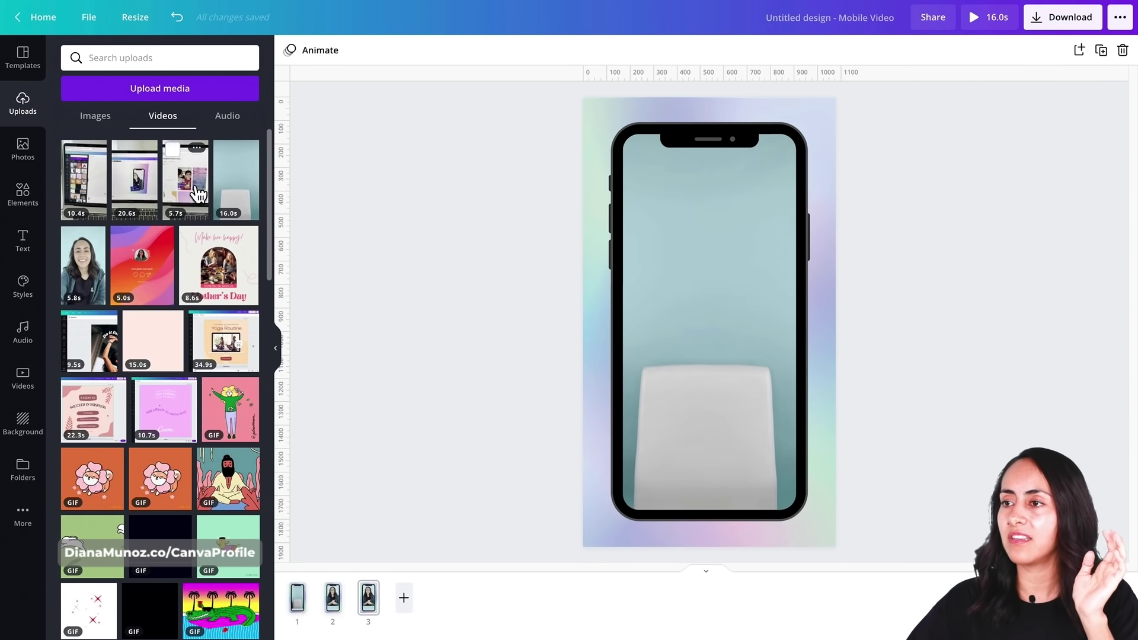
# - Replace the video in page 3's phone frame with the uploaded 5.7-second laptop clip and trim its beginning to leave 5.3 seconds
pyautogui.moveTo(198, 194); pyautogui.dragTo(667, 290)
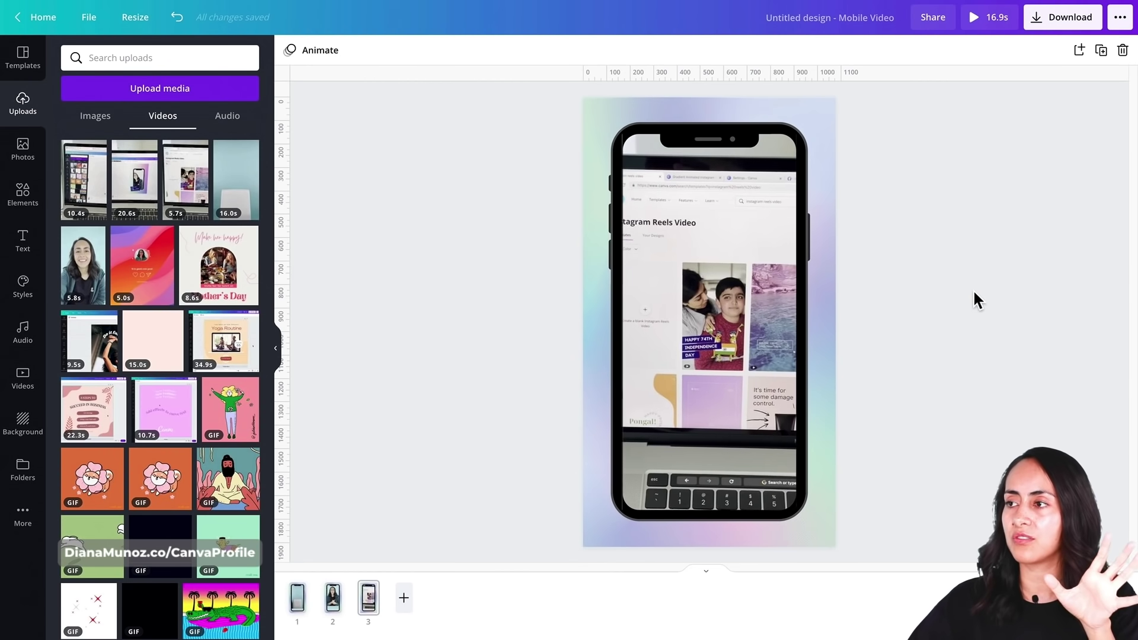
pyautogui.click(700, 354)
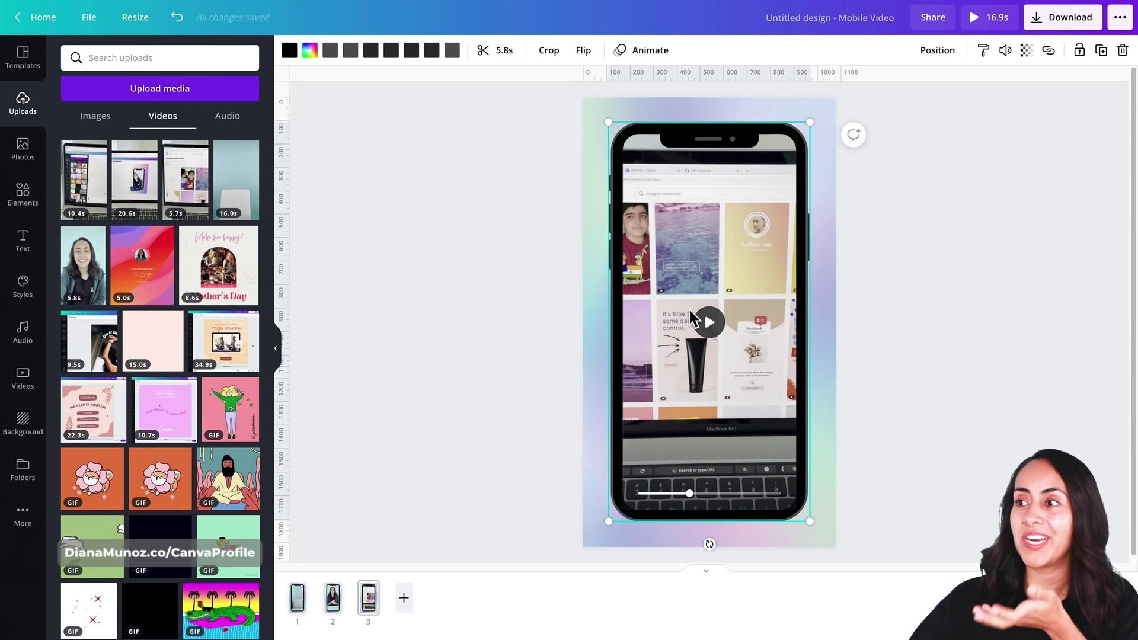
pyautogui.click(505, 54)
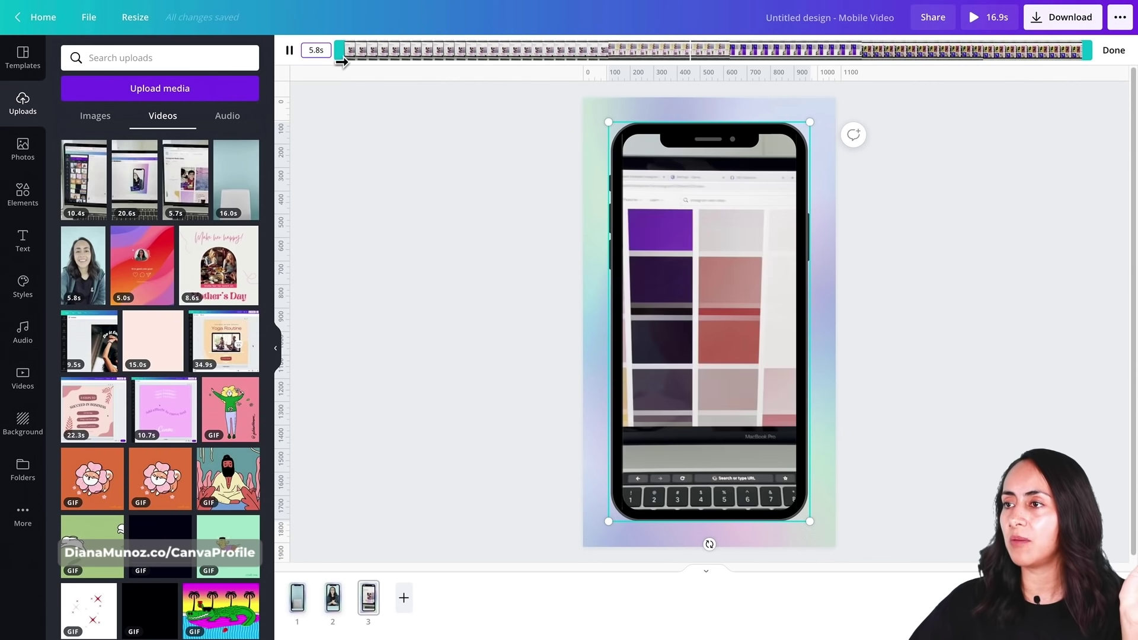
pyautogui.moveTo(349, 49); pyautogui.dragTo(394, 69)
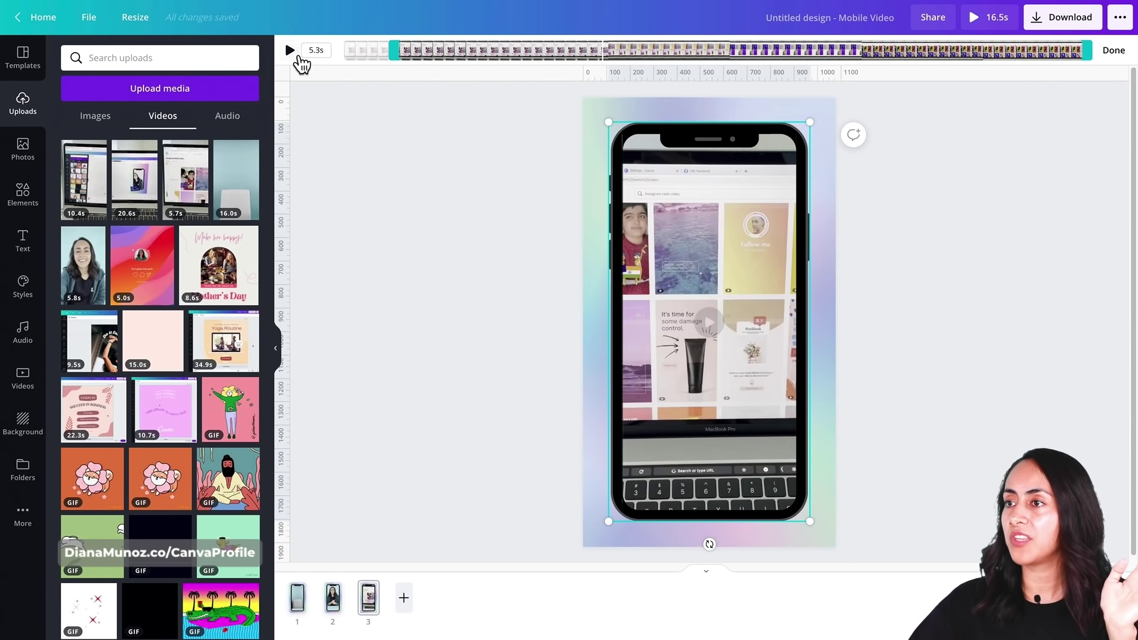
pyautogui.click(290, 50)
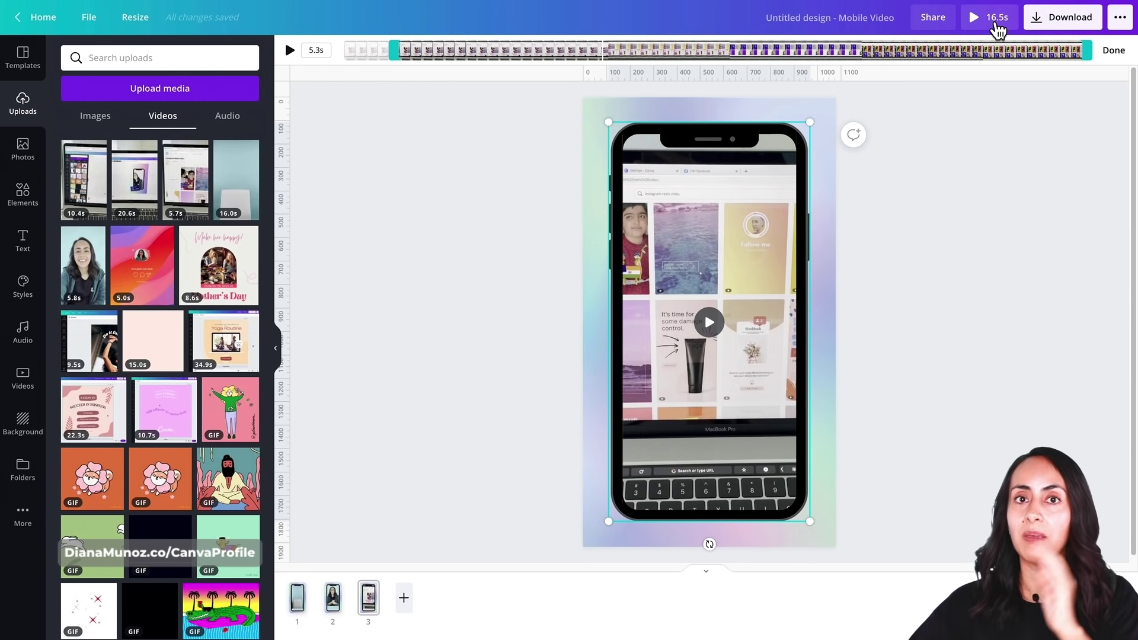
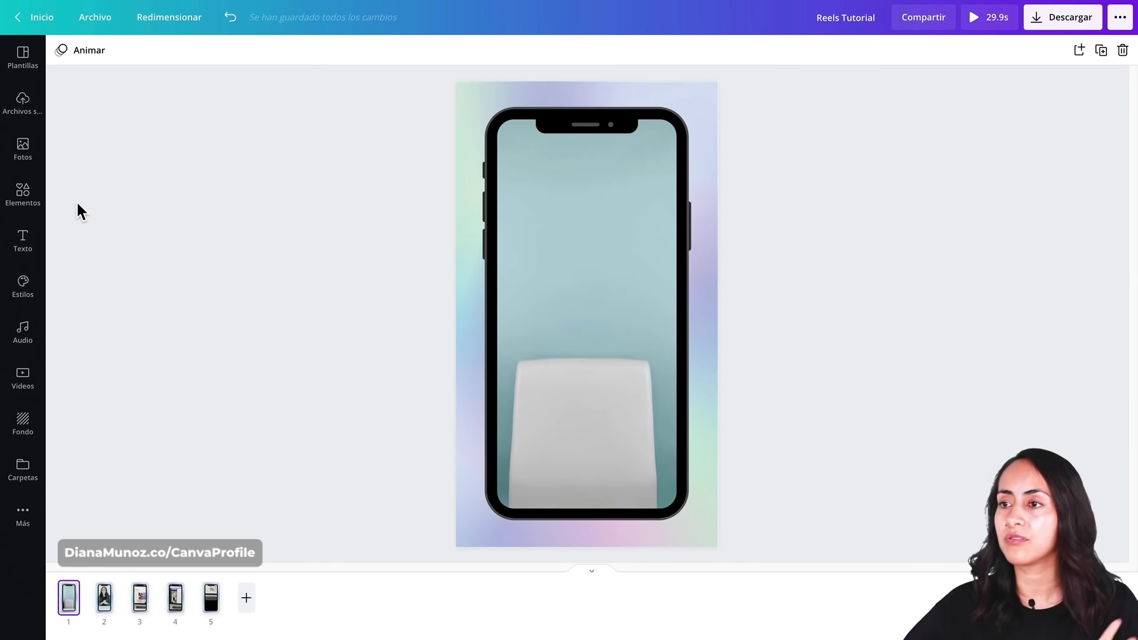
# - Set the 5-second pink and orange wave video as page 1's background and compare its duration with the phone video's
pyautogui.click(32, 377)
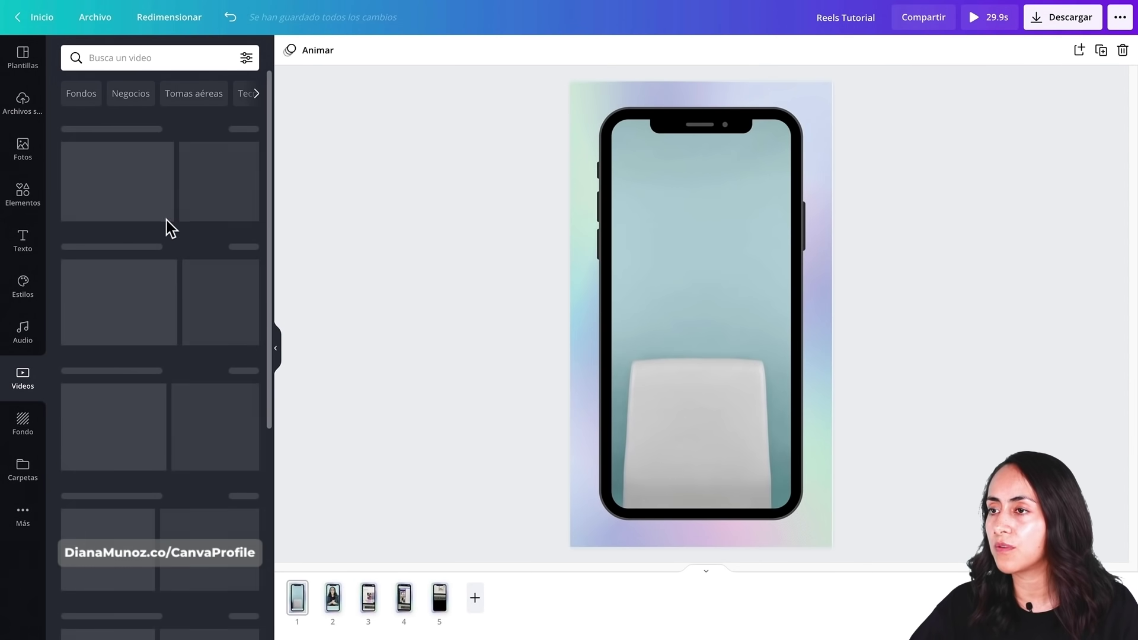
pyautogui.moveTo(110, 169); pyautogui.dragTo(551, 259)
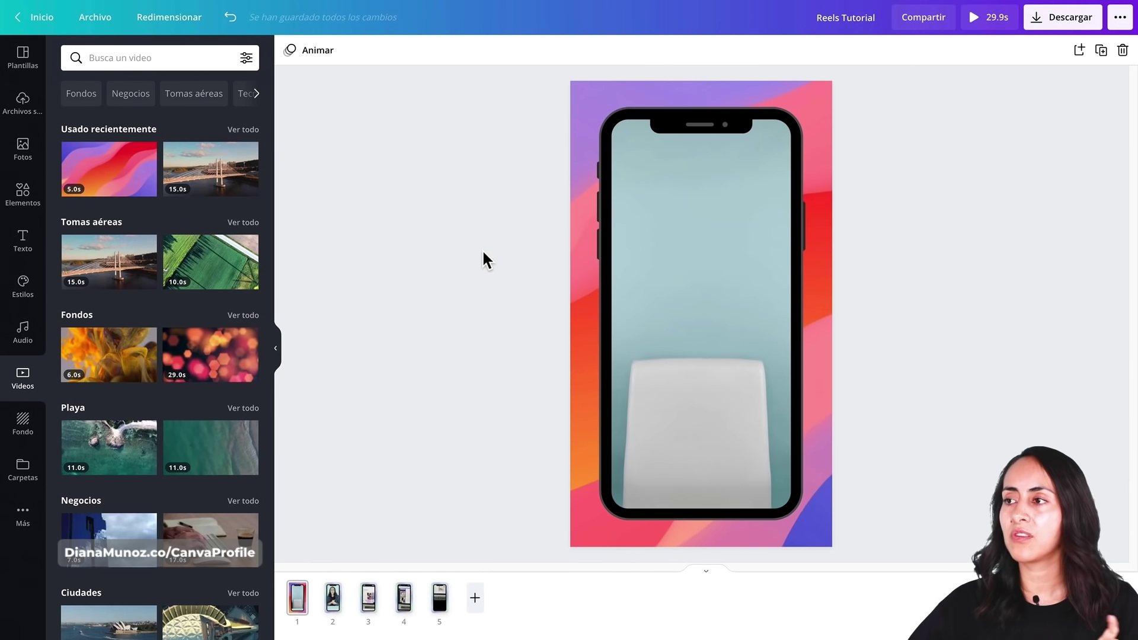
pyautogui.click(681, 317)
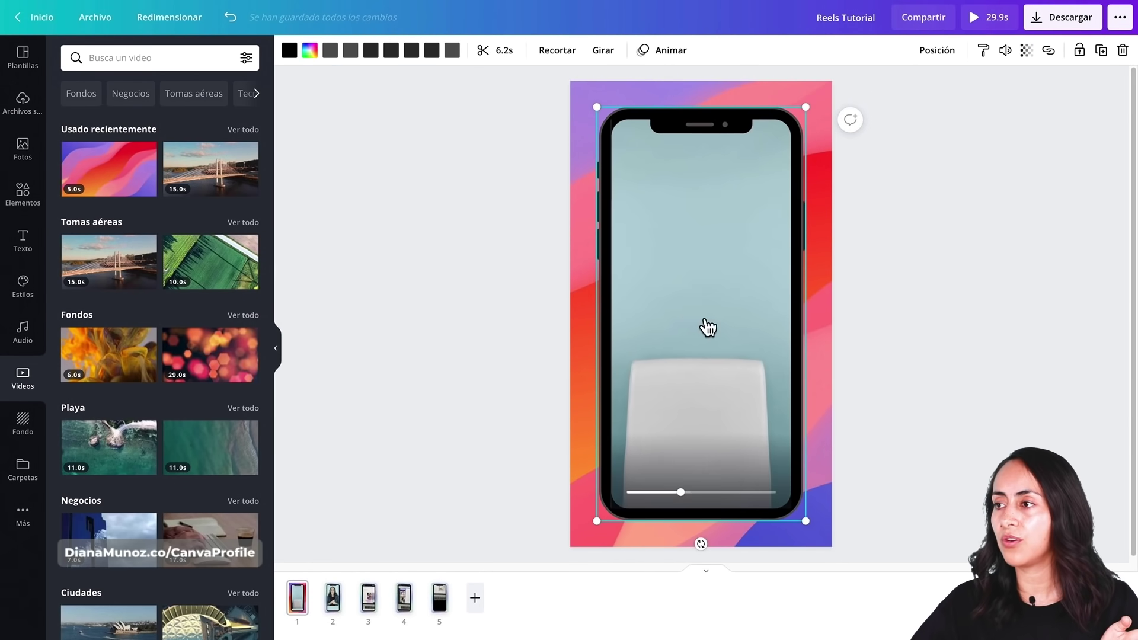
pyautogui.click(701, 315)
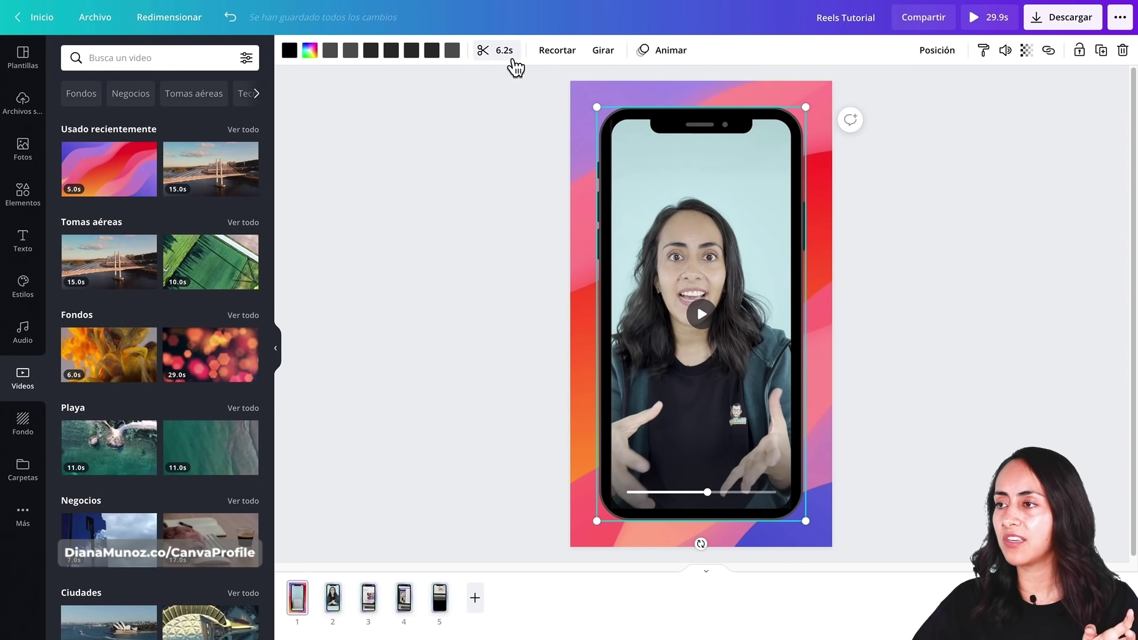
pyautogui.click(587, 191)
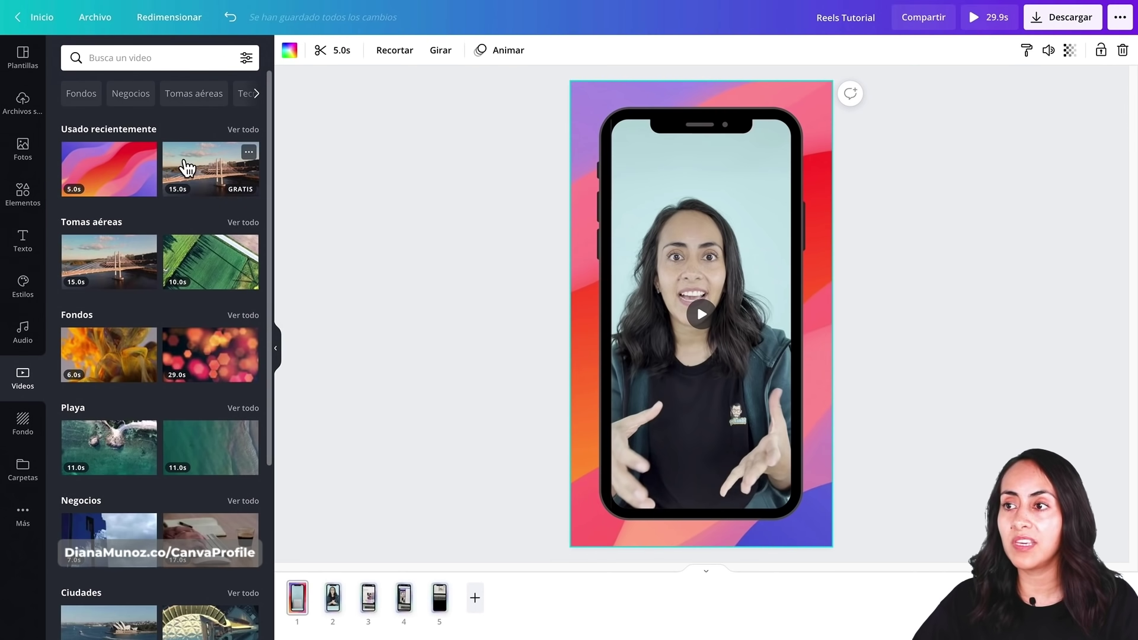
# - Replace page 1's background with the 15-second bridge video and compare its duration with the phone video's
pyautogui.moveTo(180, 199); pyautogui.dragTo(571, 233)
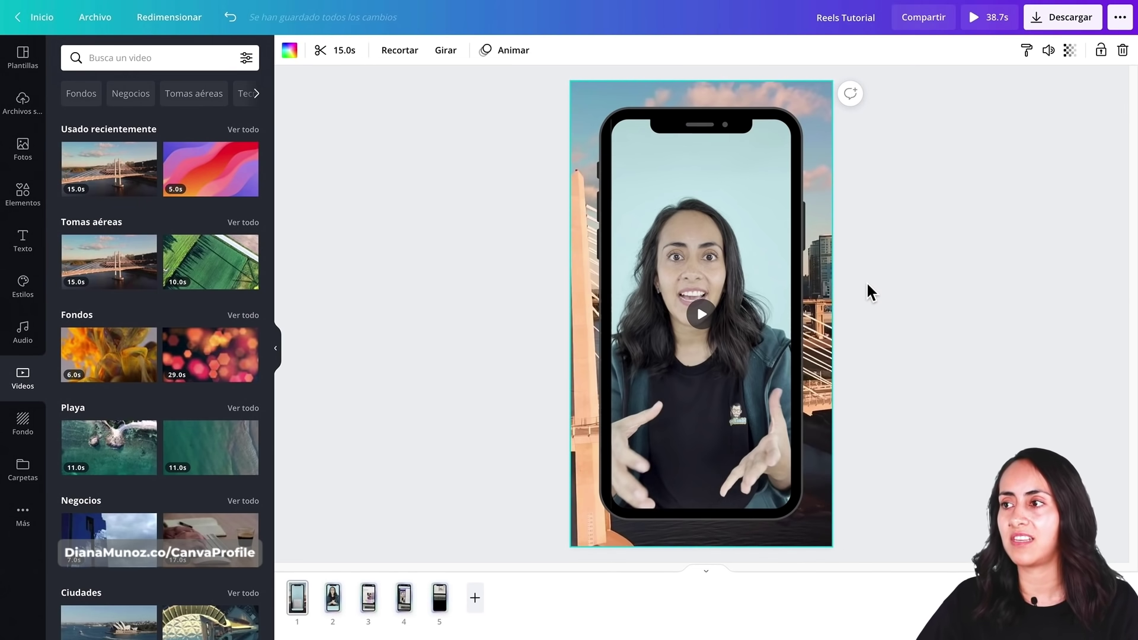
pyautogui.click(719, 234)
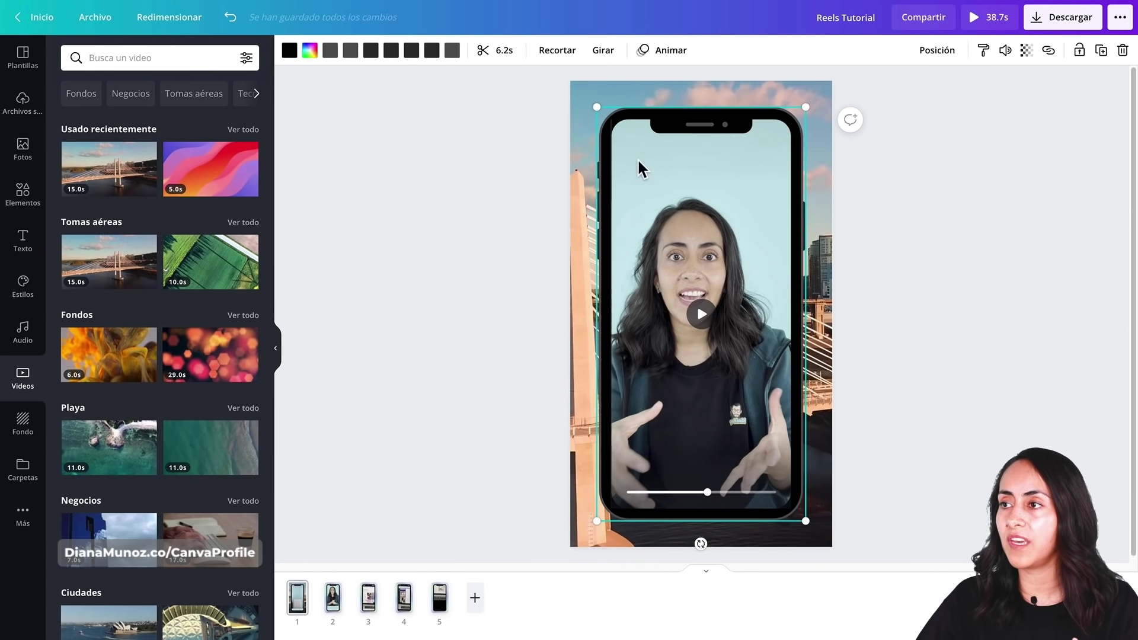
pyautogui.click(575, 136)
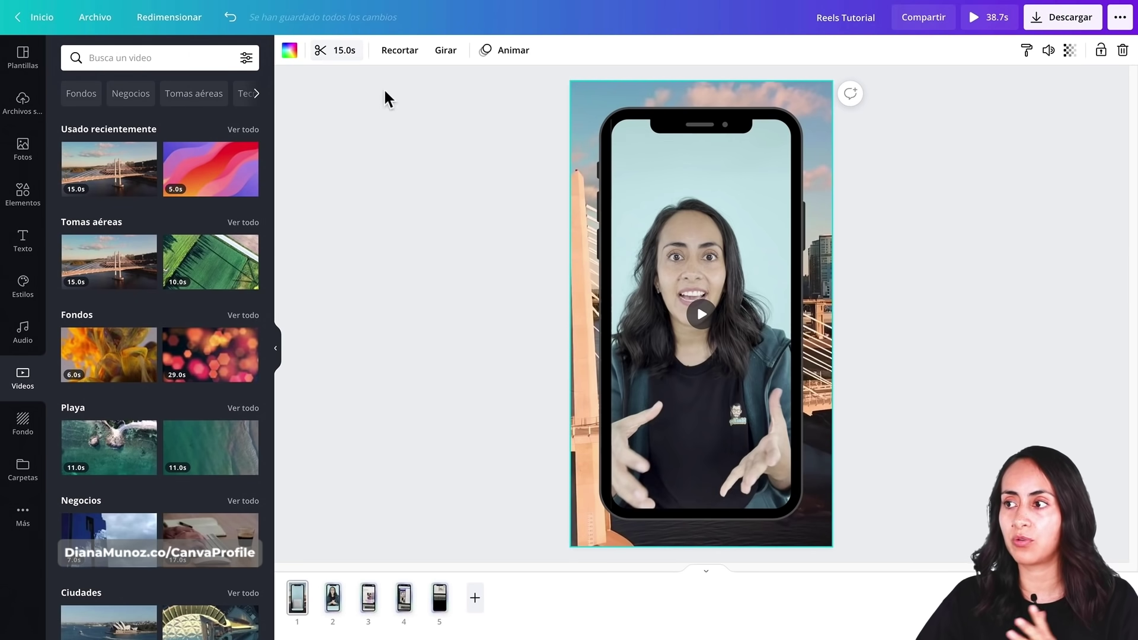
# - Restore the pastel gradient photo as page 1's background and collapse the photo library
pyautogui.click(39, 161)
pyautogui.moveTo(131, 585); pyautogui.dragTo(575, 452)
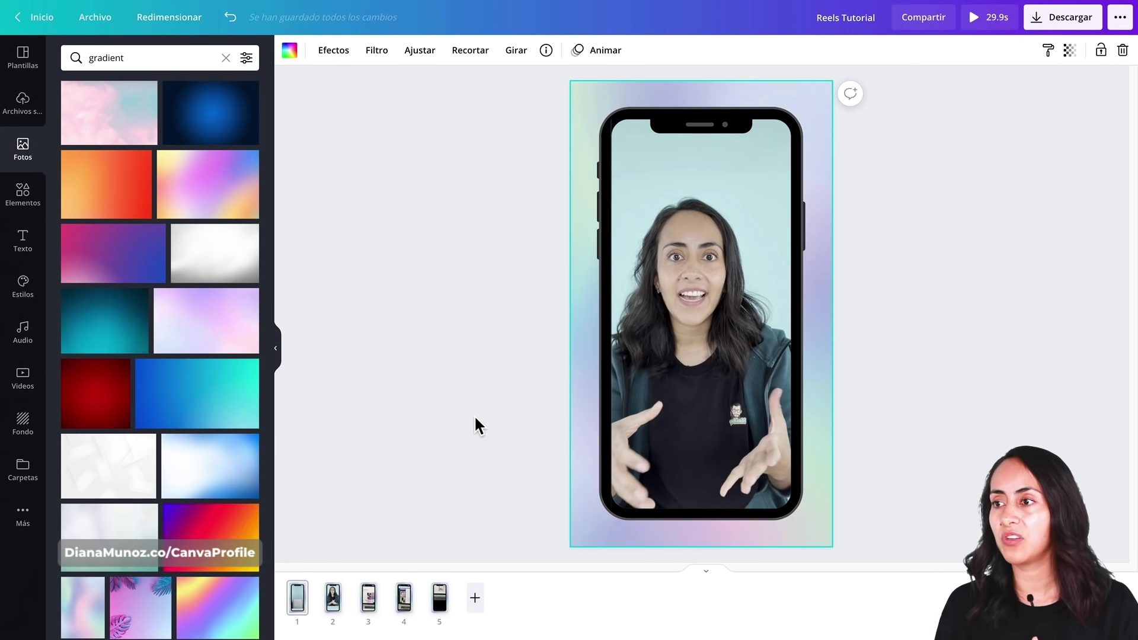
pyautogui.click(283, 350)
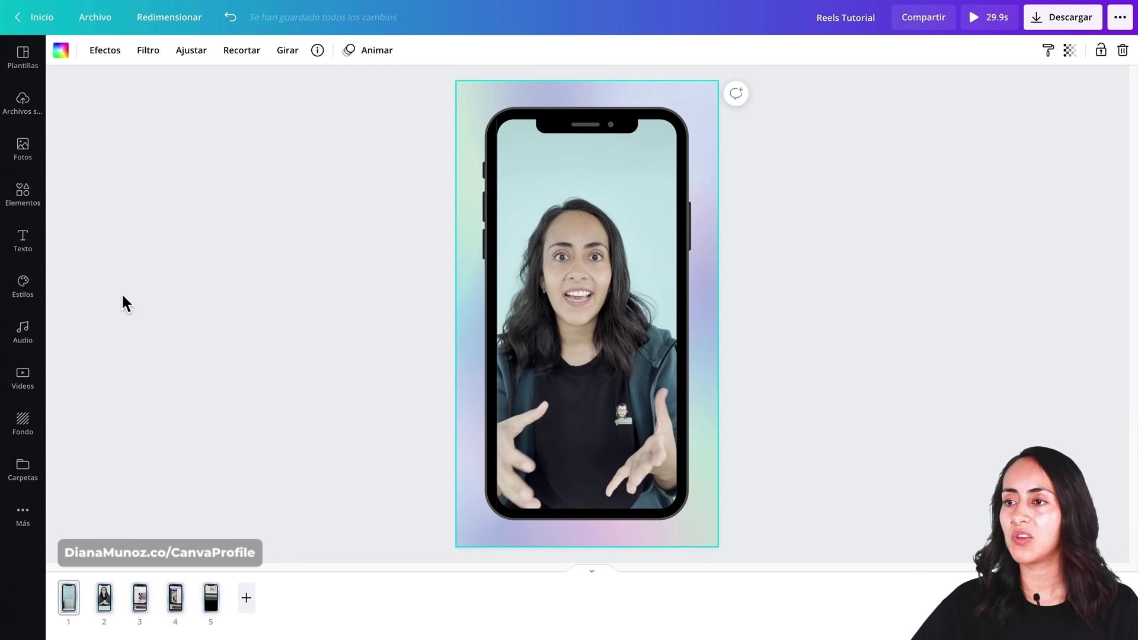
# - Add the Signal to Noise track from the Epic audio category to the video and play it back
pyautogui.click(37, 340)
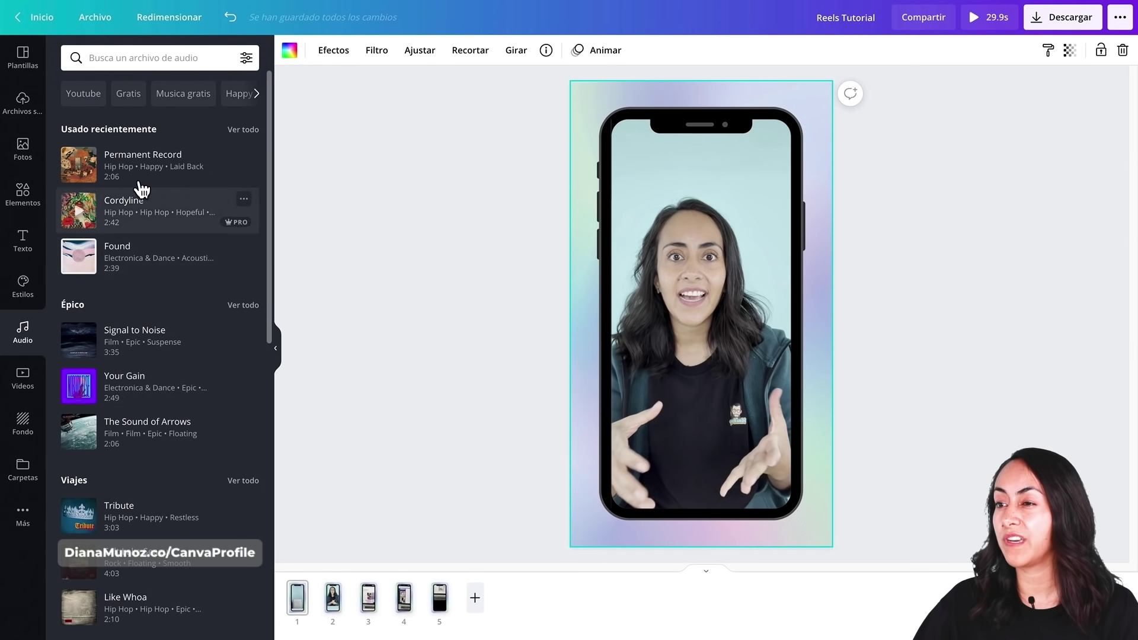
pyautogui.click(159, 344)
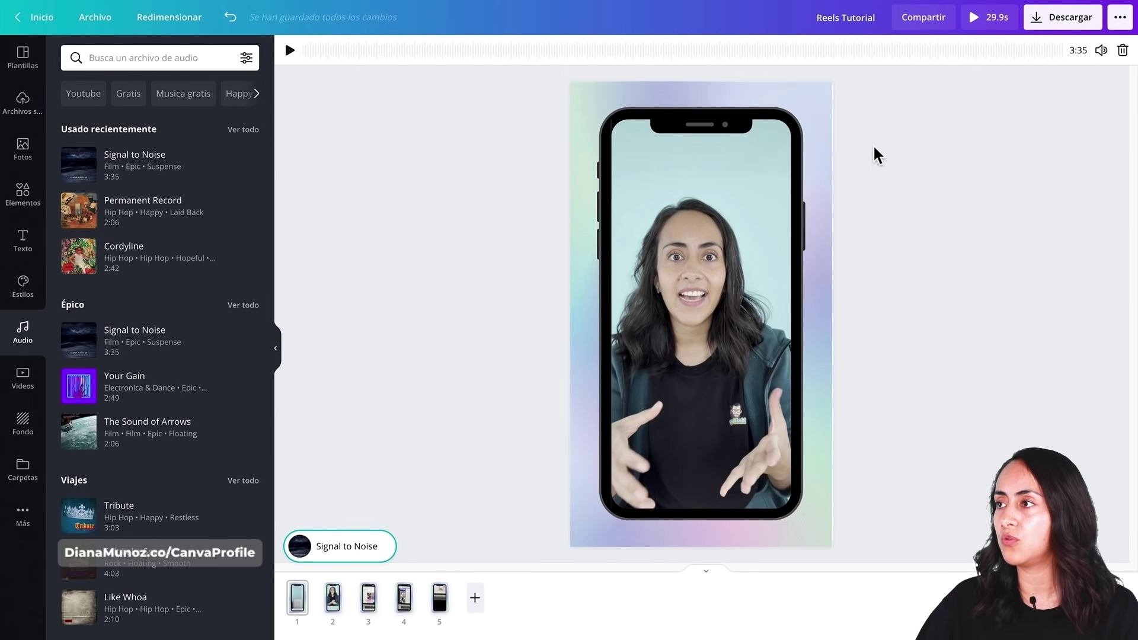
pyautogui.click(290, 51)
pyautogui.press('Escape')
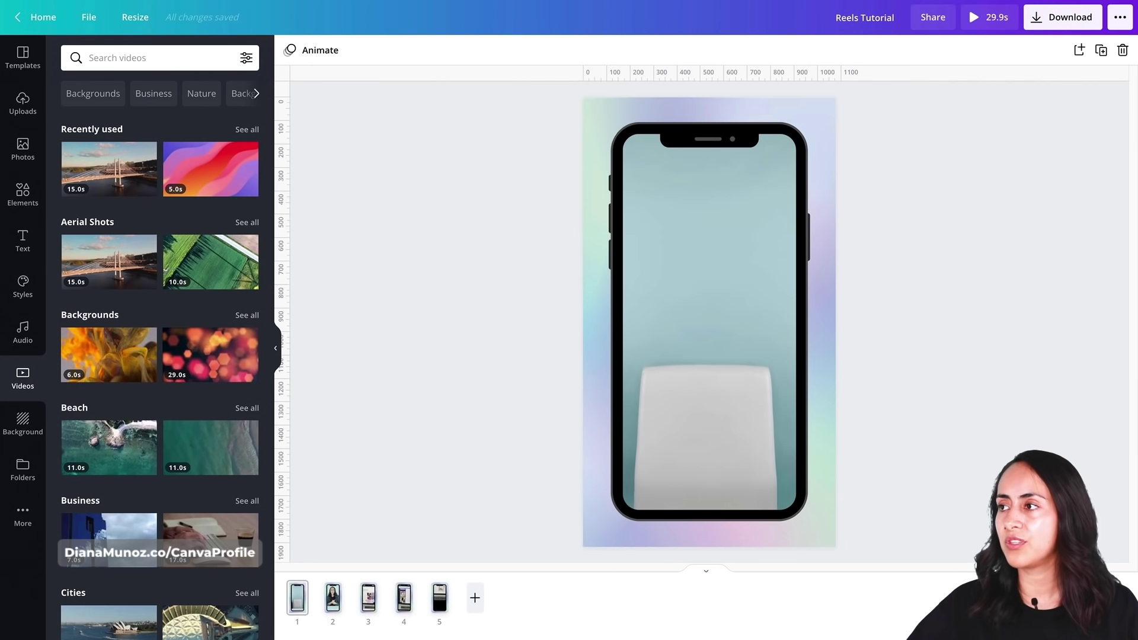
# - Download all five pages of the design as an MP4 video
pyautogui.click(1065, 24)
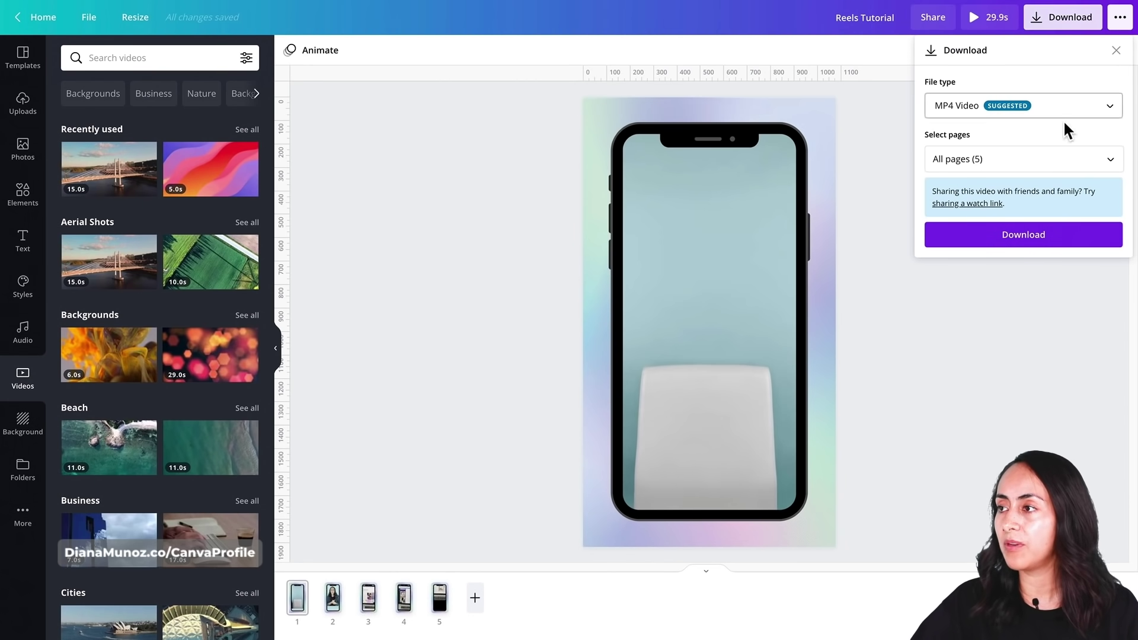
pyautogui.click(1059, 158)
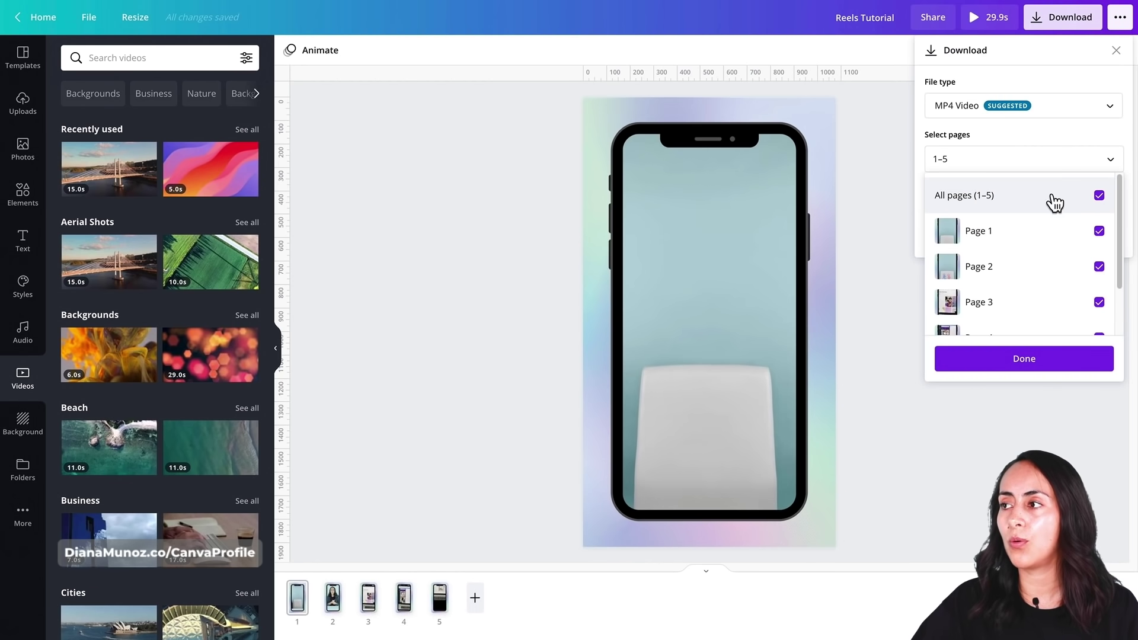
pyautogui.click(1108, 158)
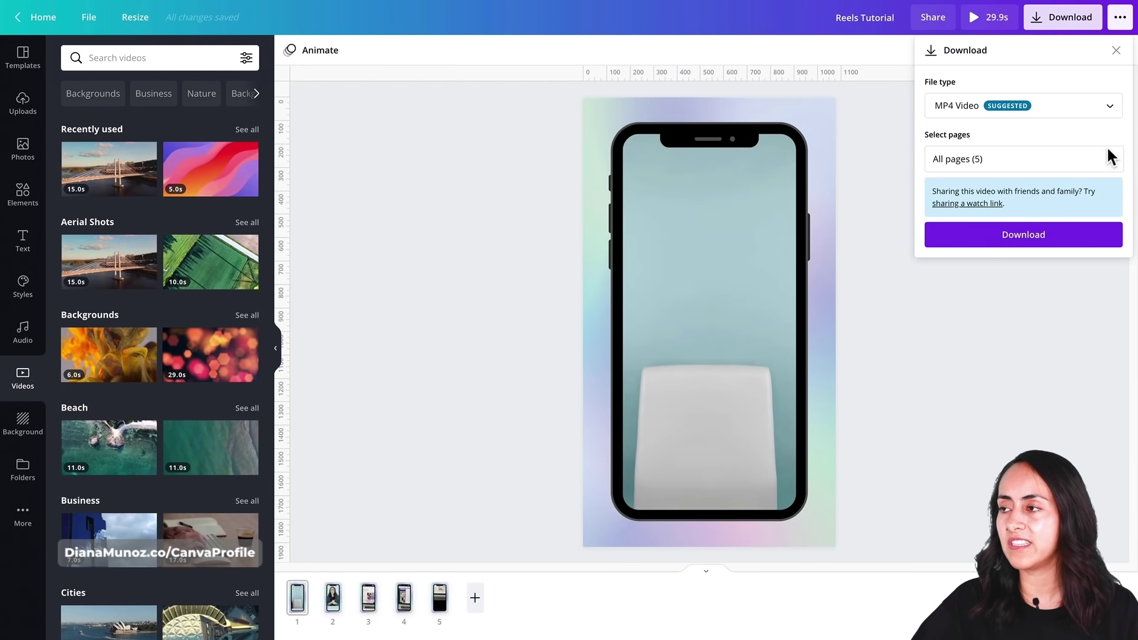
pyautogui.click(1017, 245)
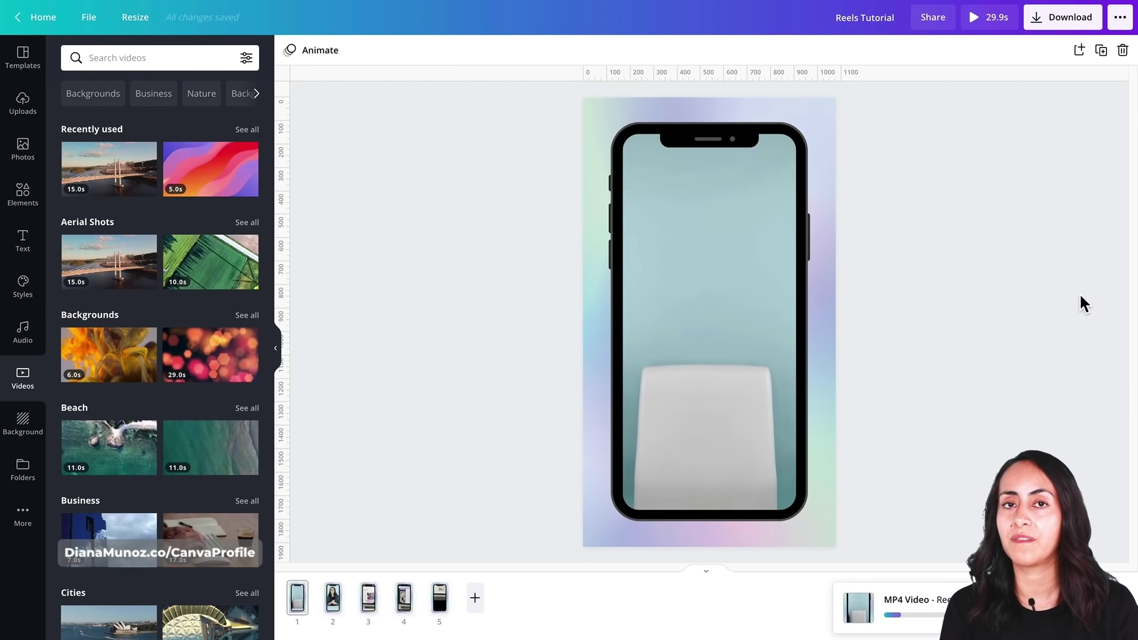